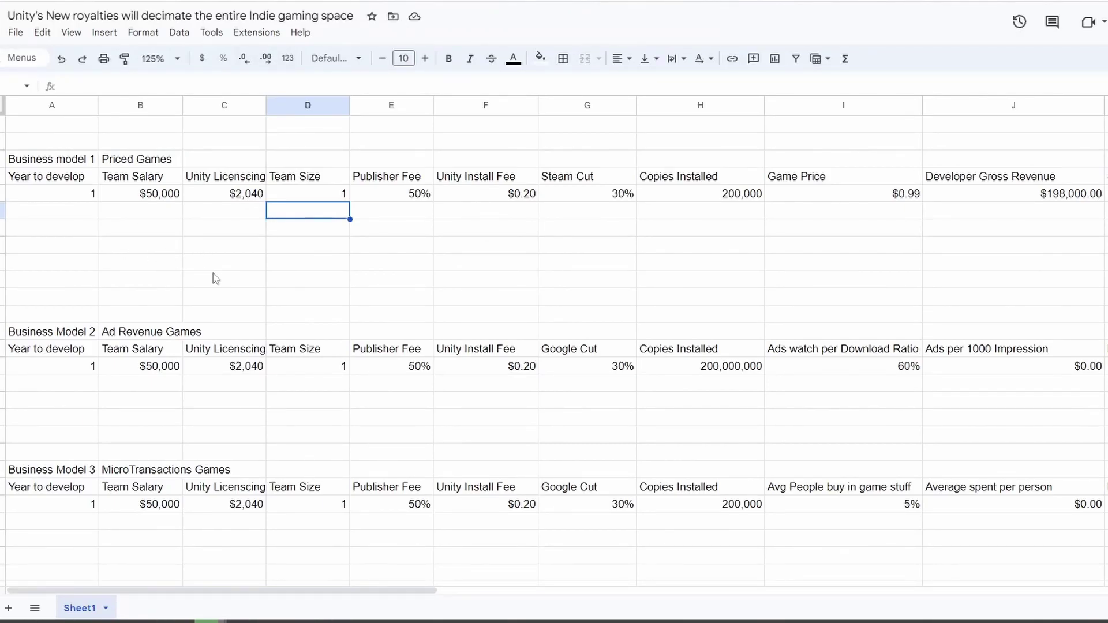
Review the Priced Games model's assumptions, from development years and team size to copies installed and game price.
click(307, 199)
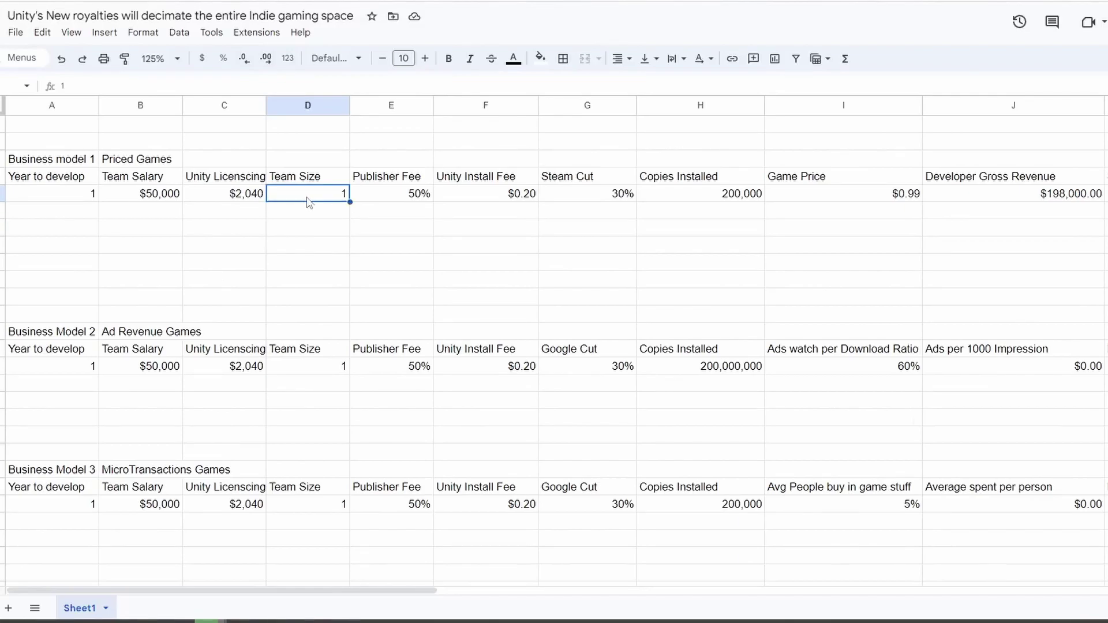
click(87, 216)
click(84, 196)
click(321, 229)
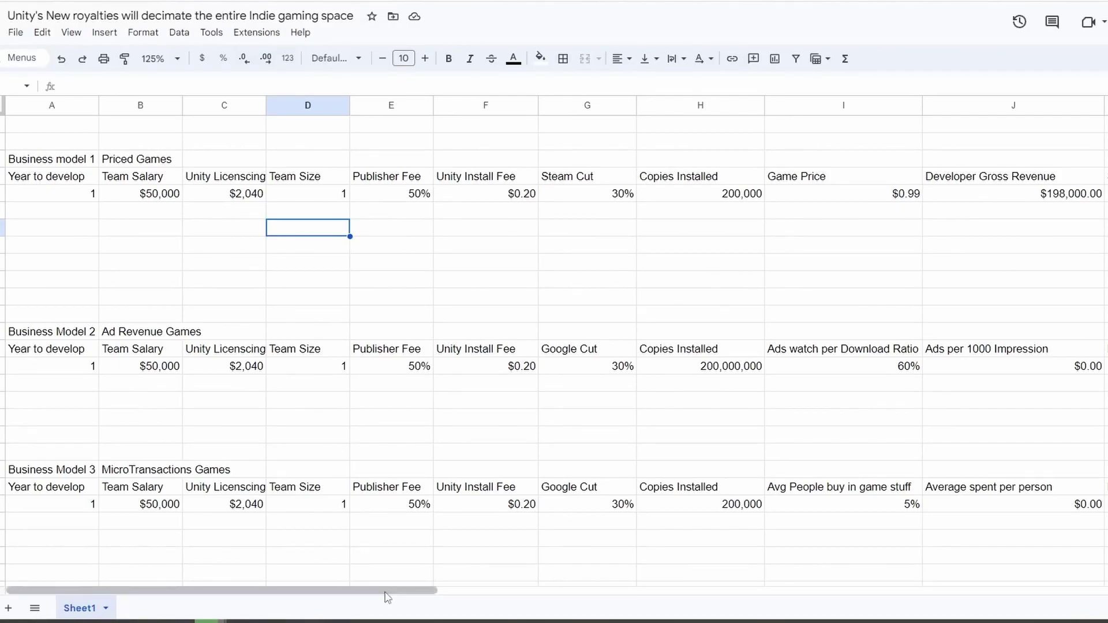
drag(383, 590, 505, 589)
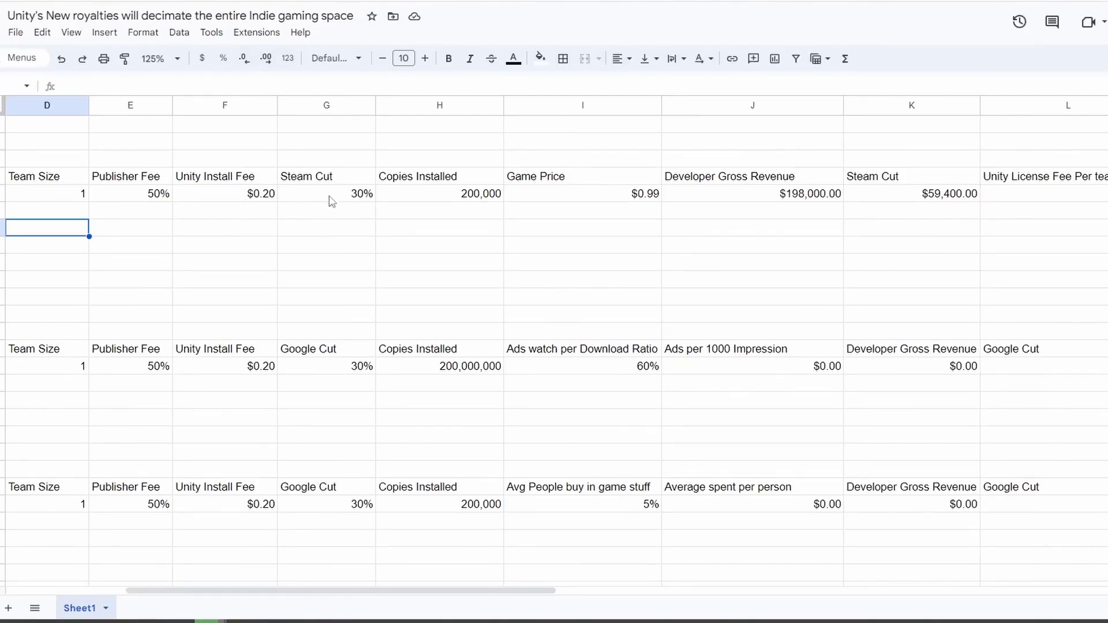
click(451, 217)
Examine the Priced Games total Unity install fee, its formula, the copies installed behind it, and its percentage of revenue cut.
drag(484, 593, 538, 589)
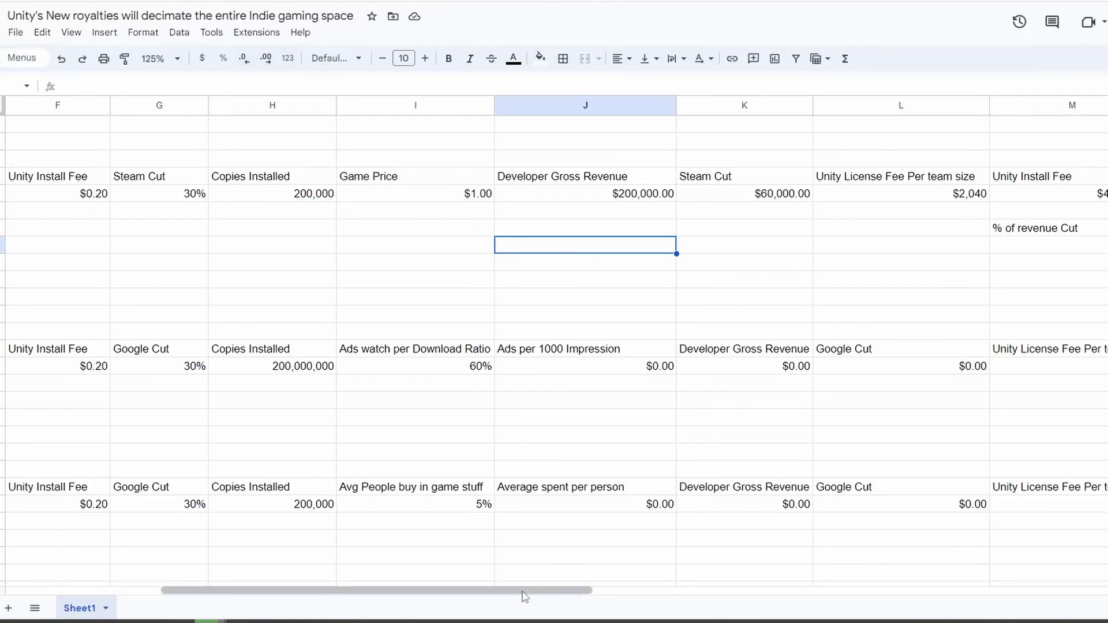
scroll(524, 589, right, 3)
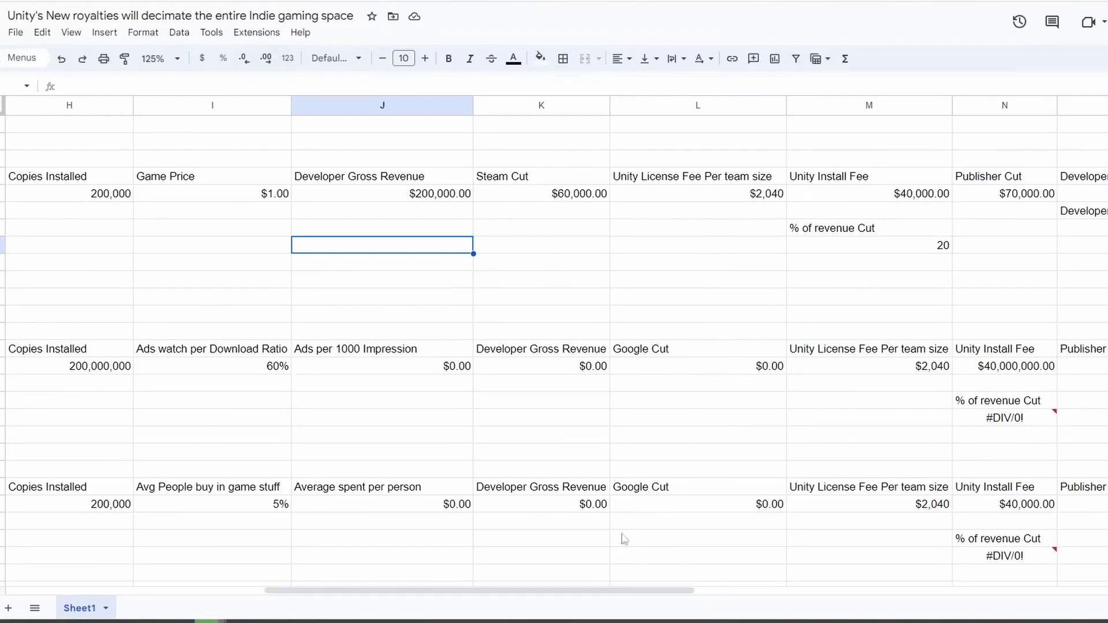
drag(612, 592, 607, 593)
click(929, 199)
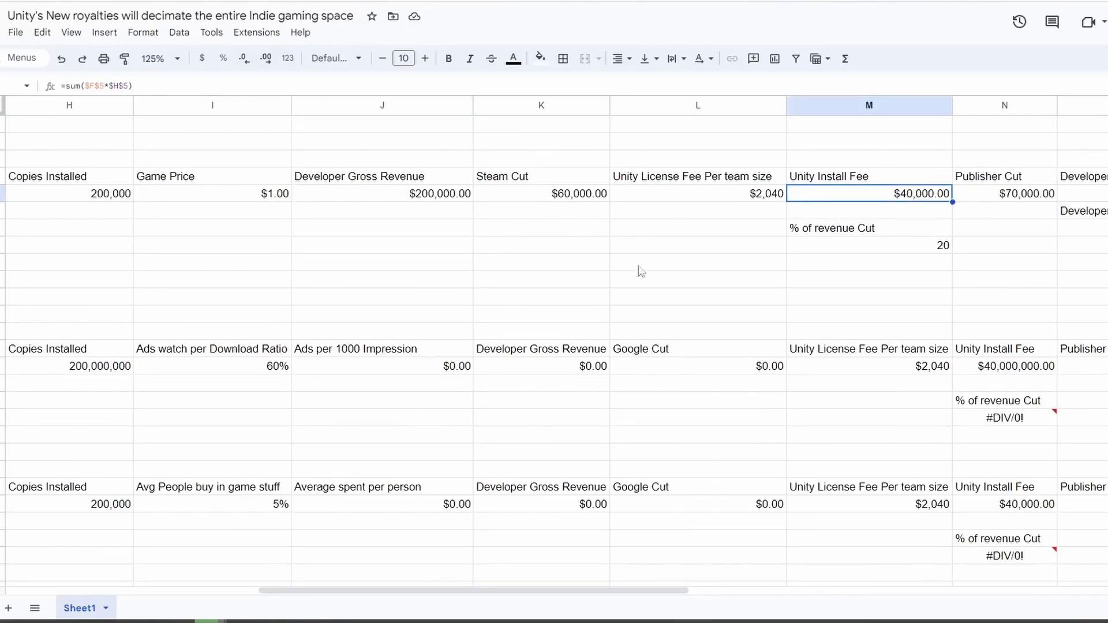
click(102, 211)
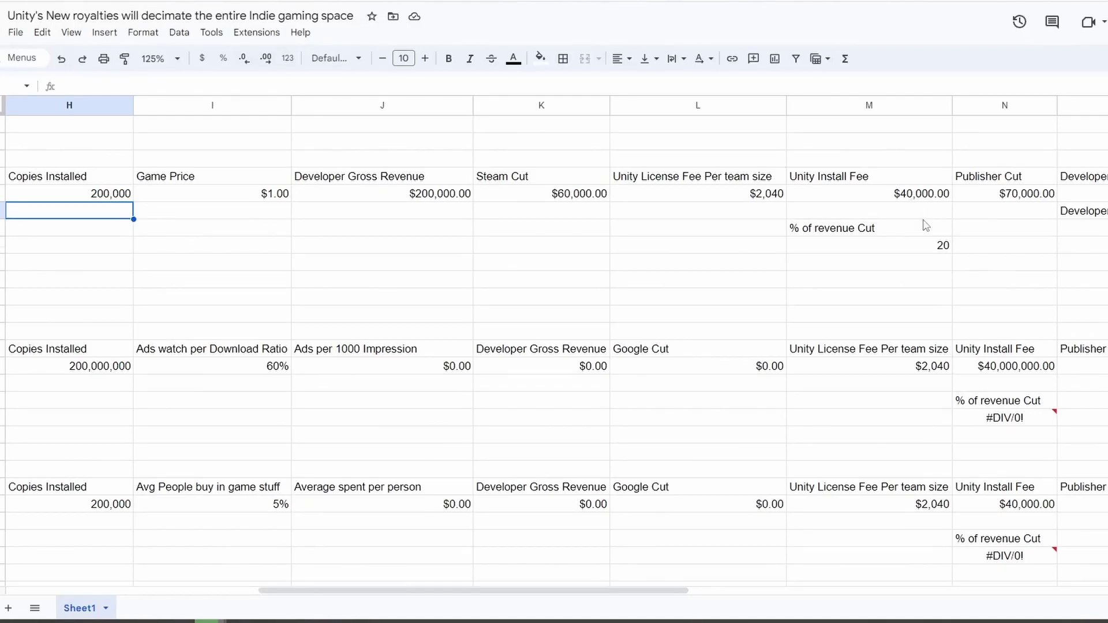
click(894, 255)
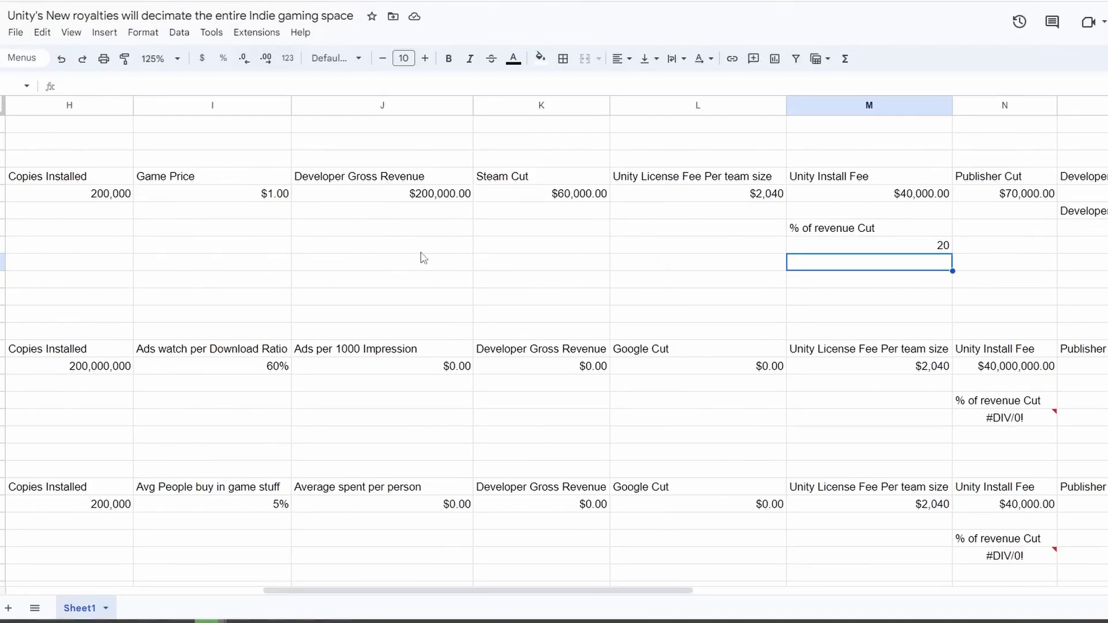
Examine the Priced Games developer net and the amounts after development cost, both with and without a publisher.
drag(564, 591, 583, 591)
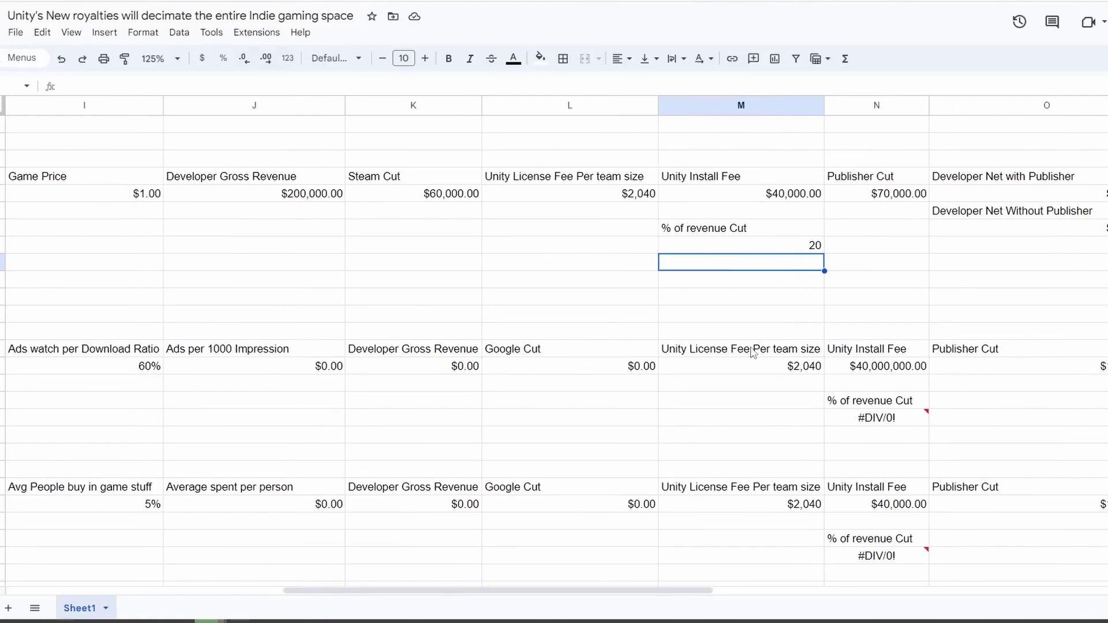
drag(666, 591, 892, 606)
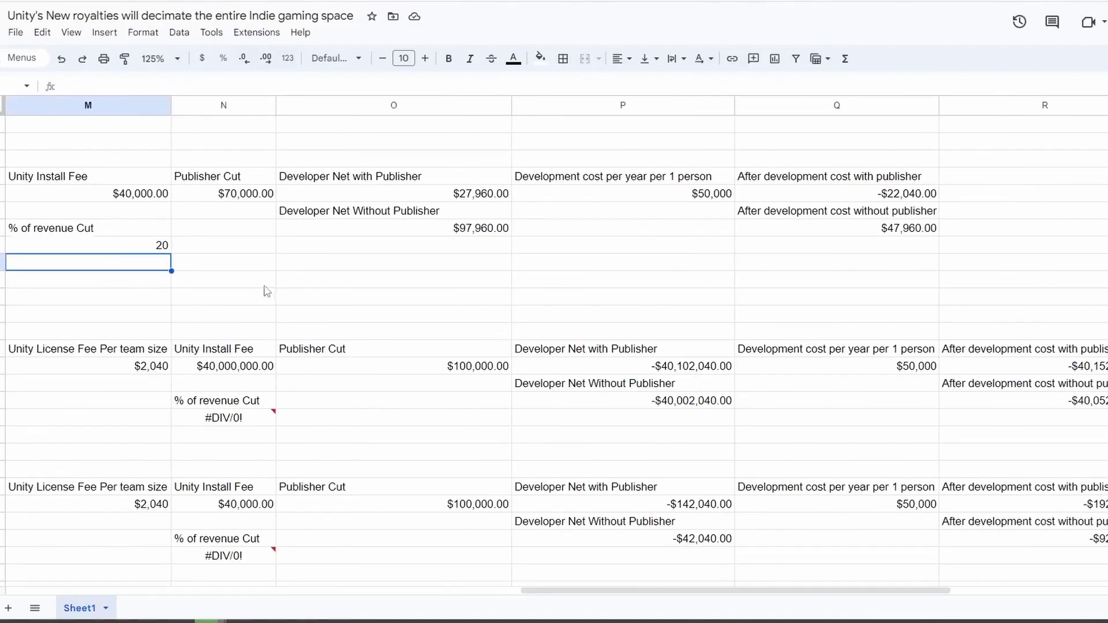
click(310, 281)
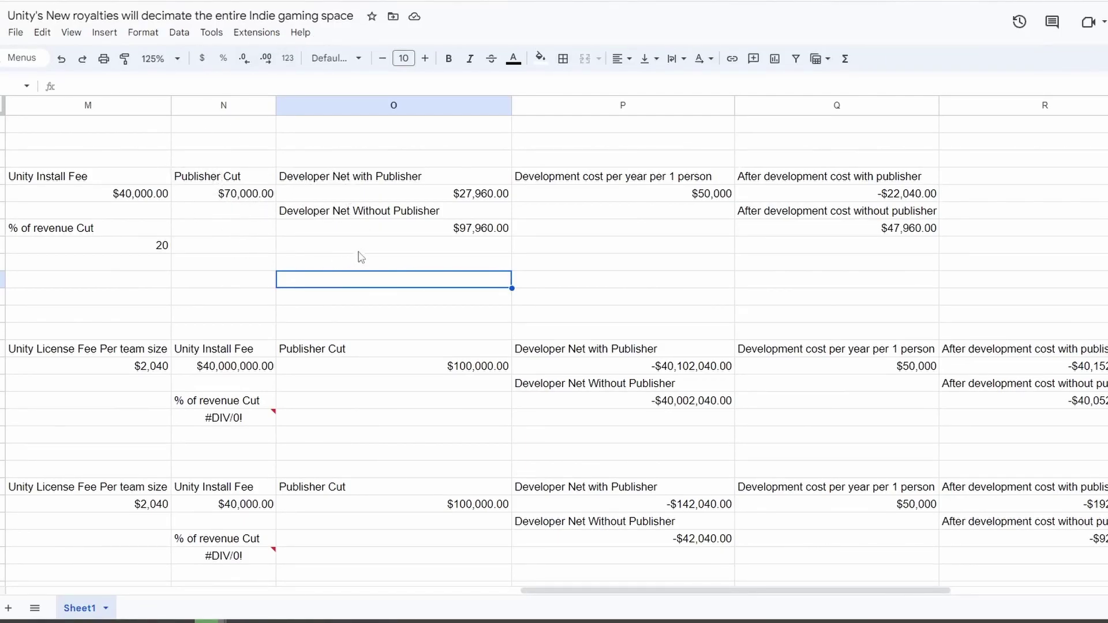
click(373, 199)
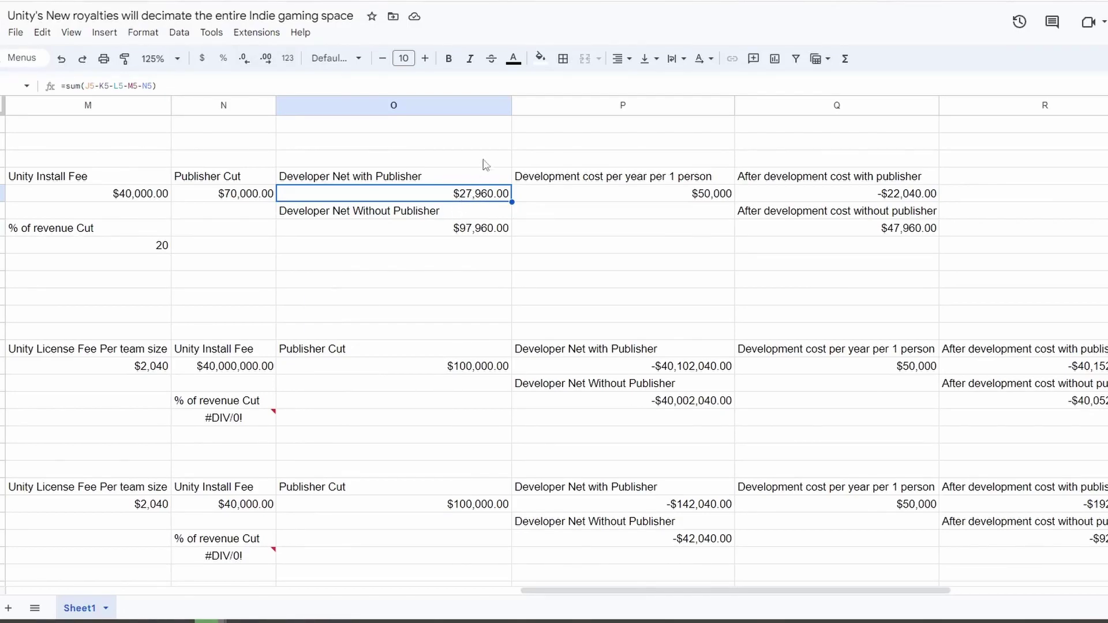
click(456, 248)
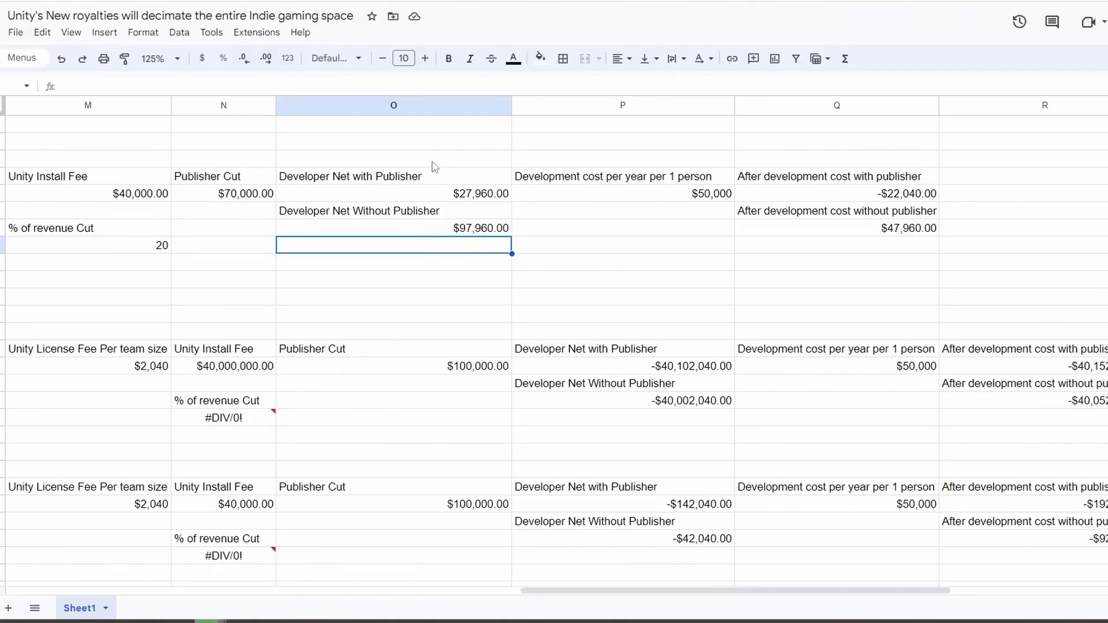
click(481, 196)
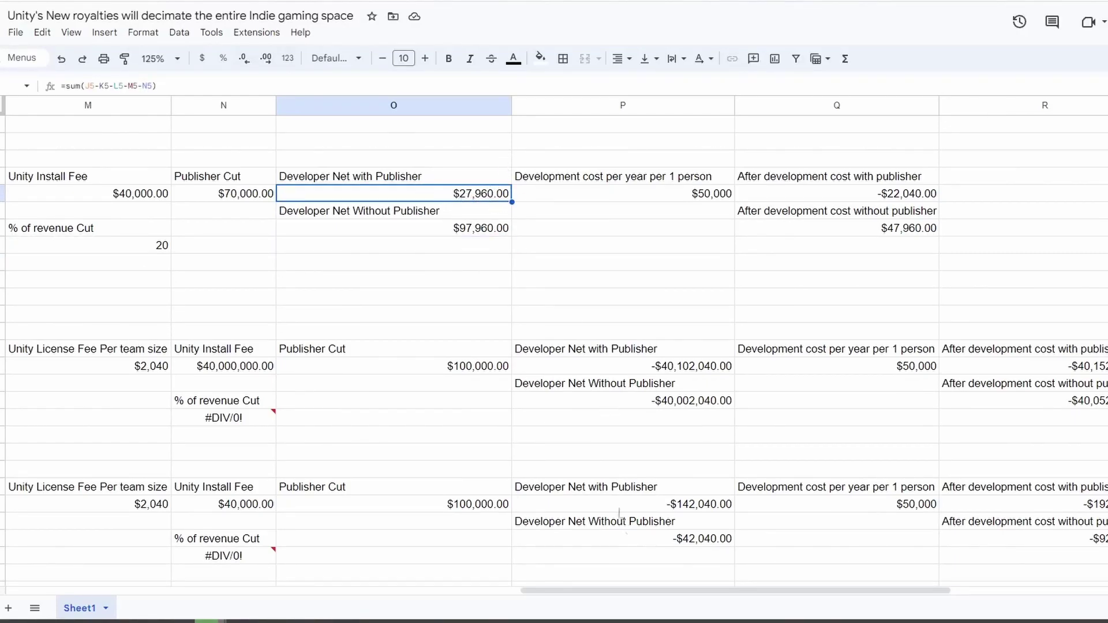
scroll(627, 600, right, 2)
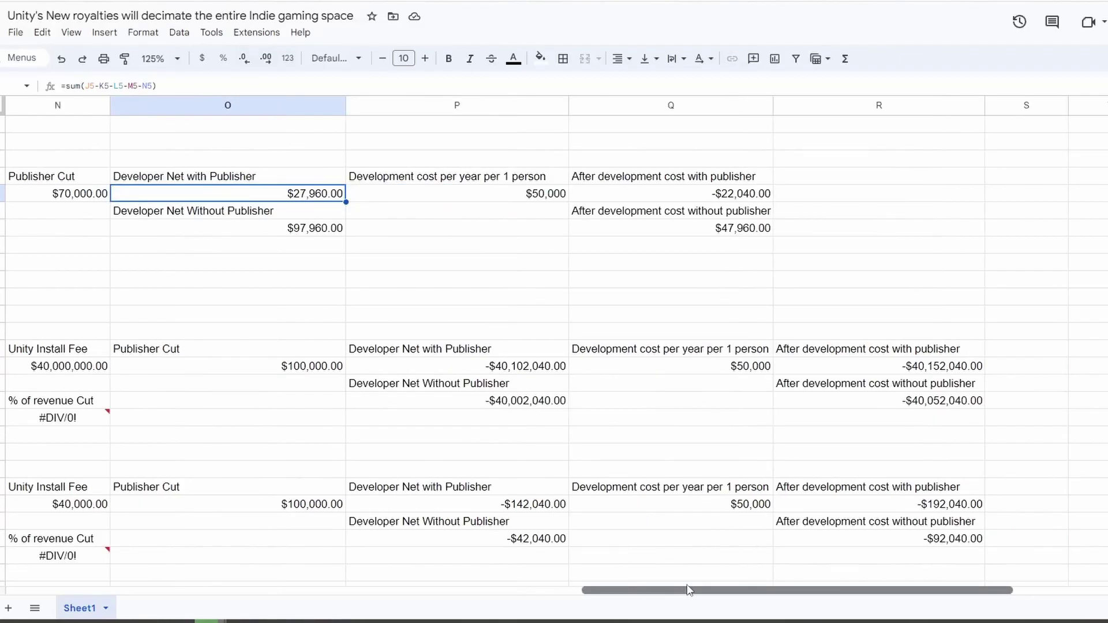
click(545, 267)
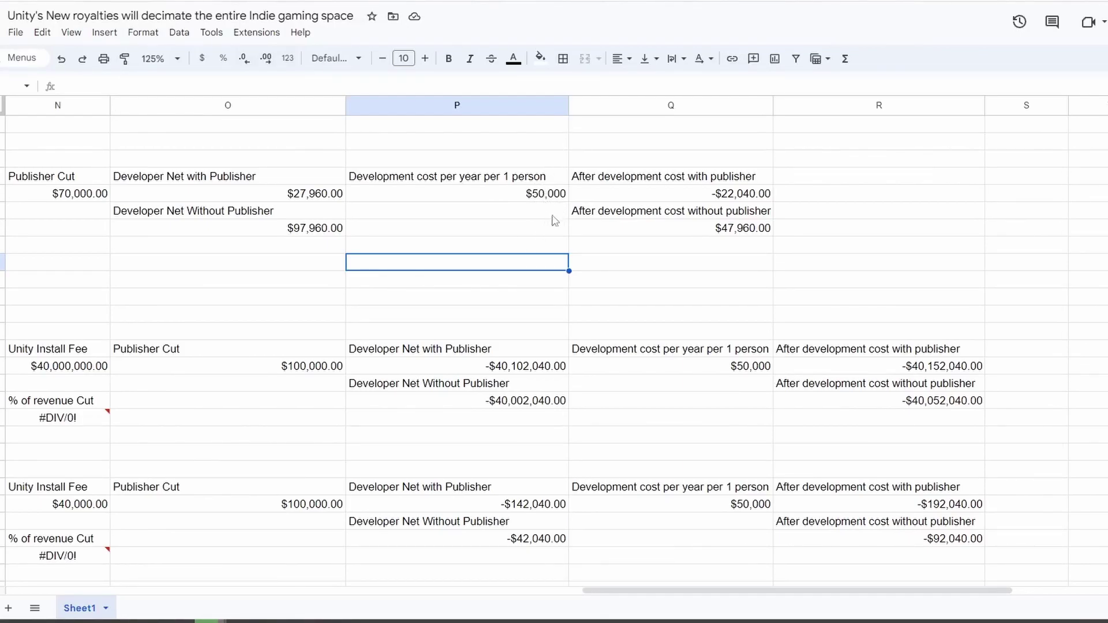
click(726, 202)
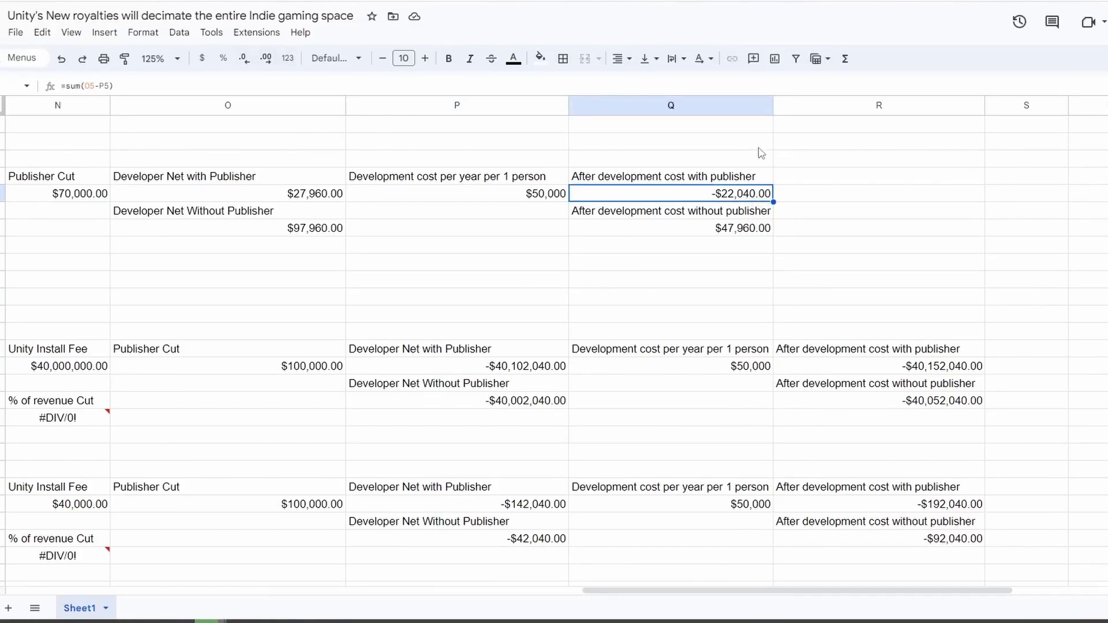
click(740, 229)
click(743, 260)
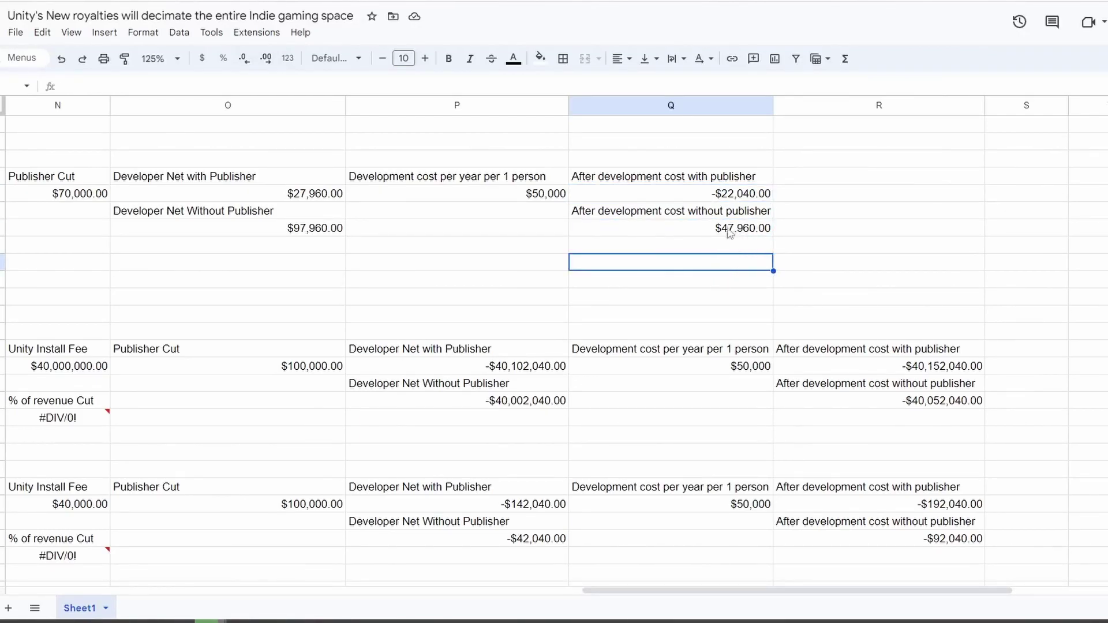
Set the Priced Games game price to $2.00 and check the Unity install fee's percentage of revenue.
scroll(508, 562, left, 8)
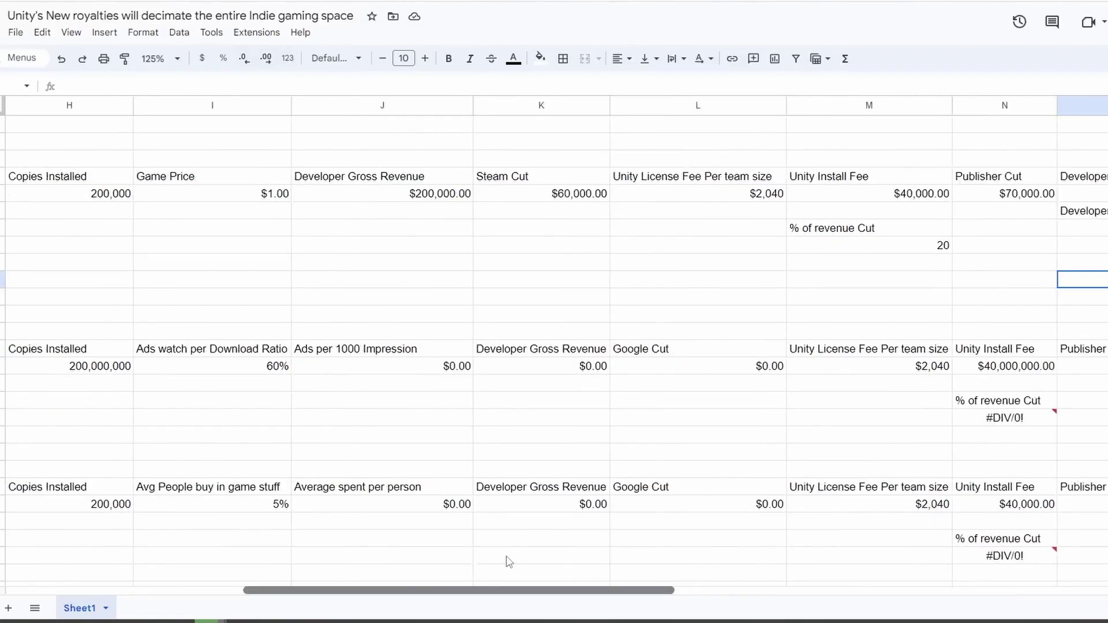
scroll(439, 555, left, 5)
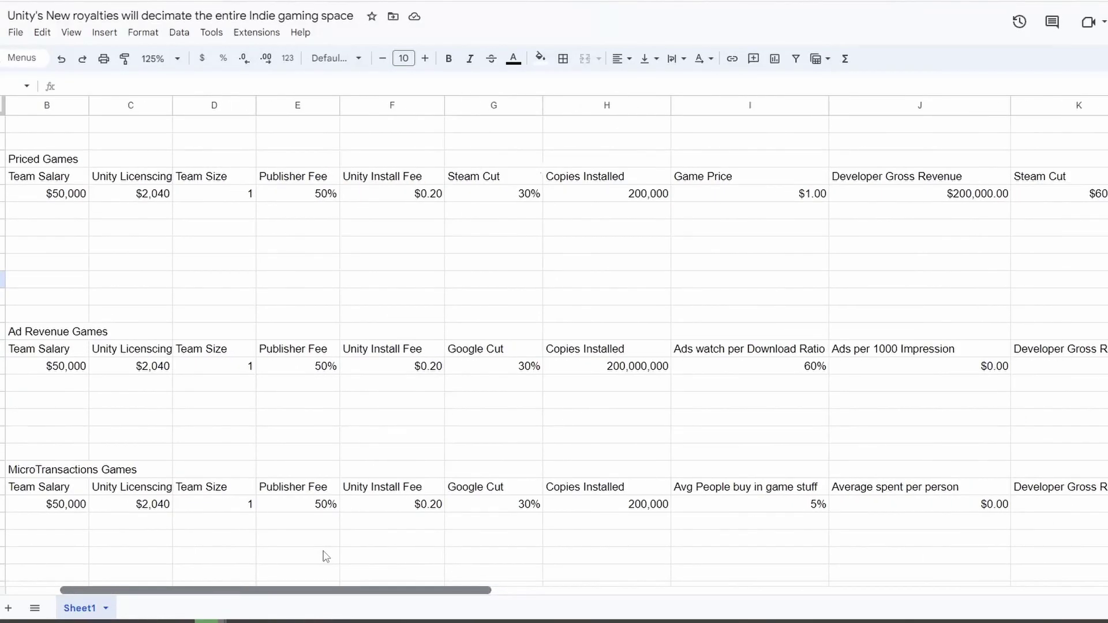
scroll(327, 557, right, 3)
click(512, 181)
click(516, 194)
key(Return)
key(BackSpace)
text(2)
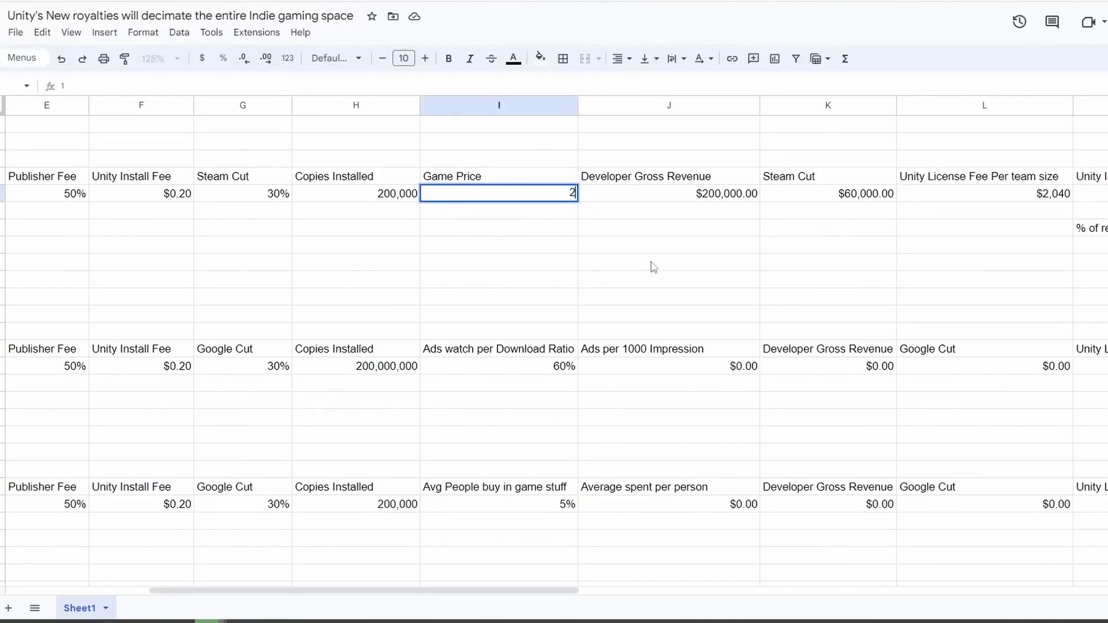
click(650, 264)
drag(532, 592, 663, 590)
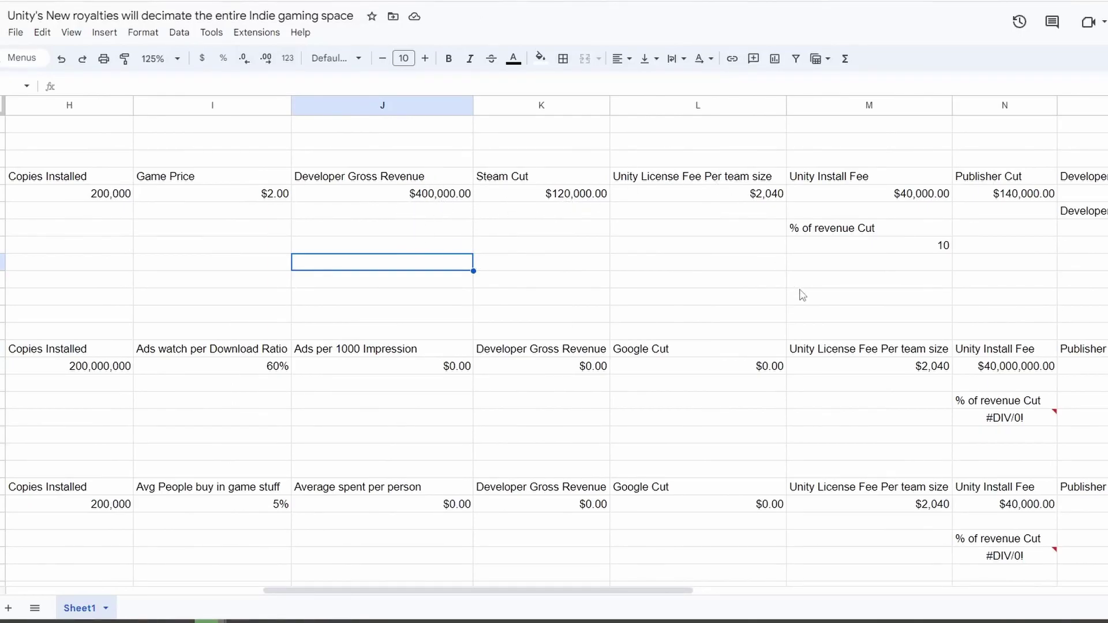
mouse_move(613, 592)
mouse_down()
mouse_move(712, 595)
mouse_move(619, 593)
mouse_up()
drag(920, 265, 941, 246)
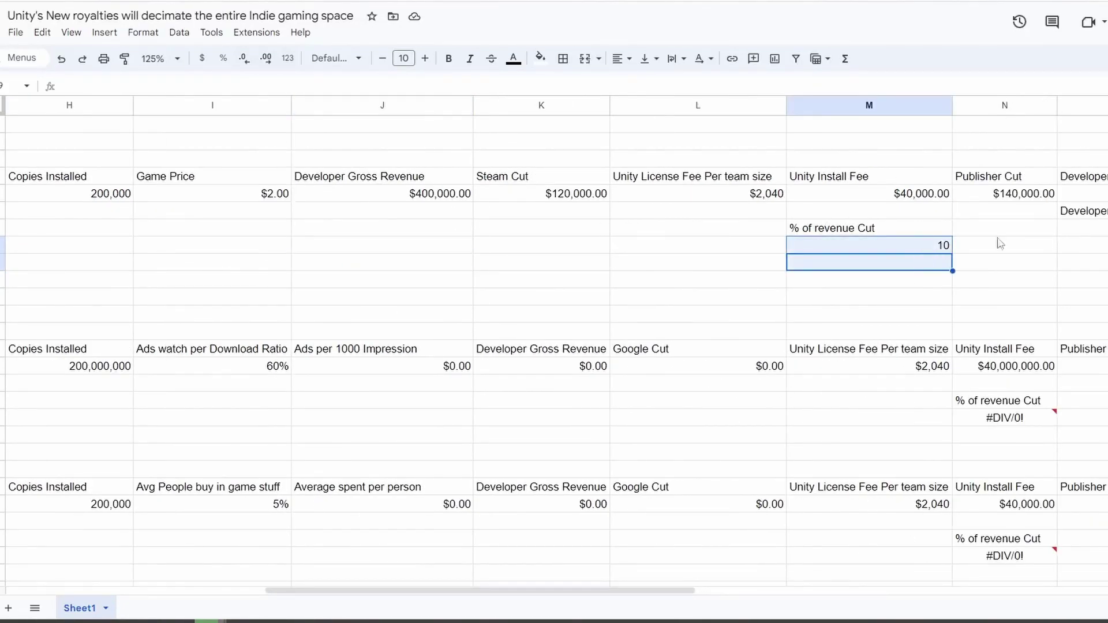
click(879, 293)
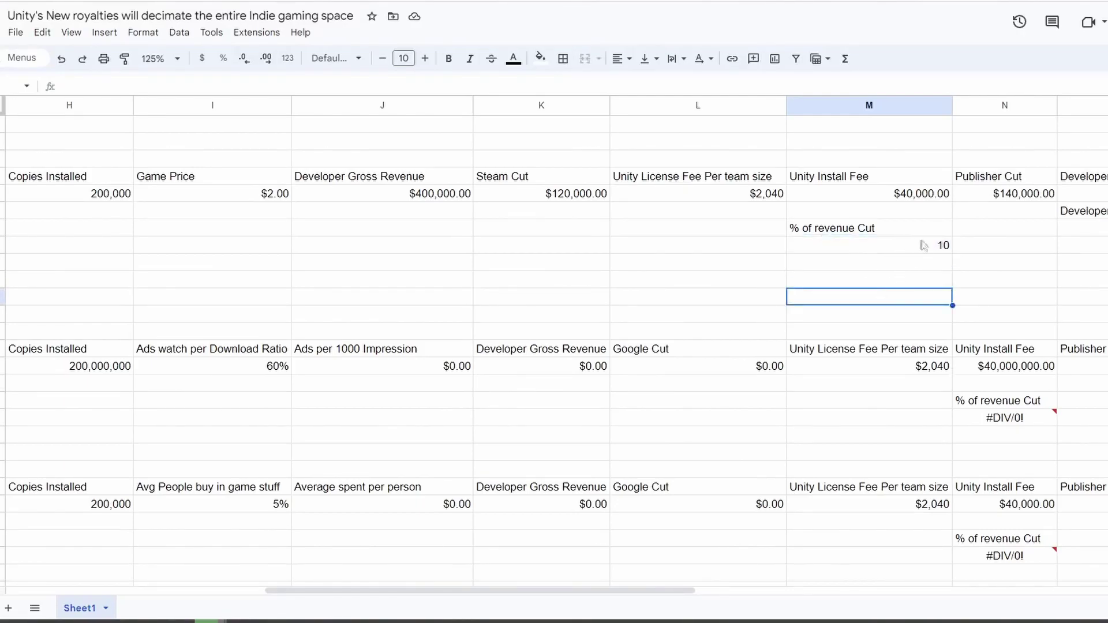
Set the Priced Games game price to $4.00.
double_click(276, 194)
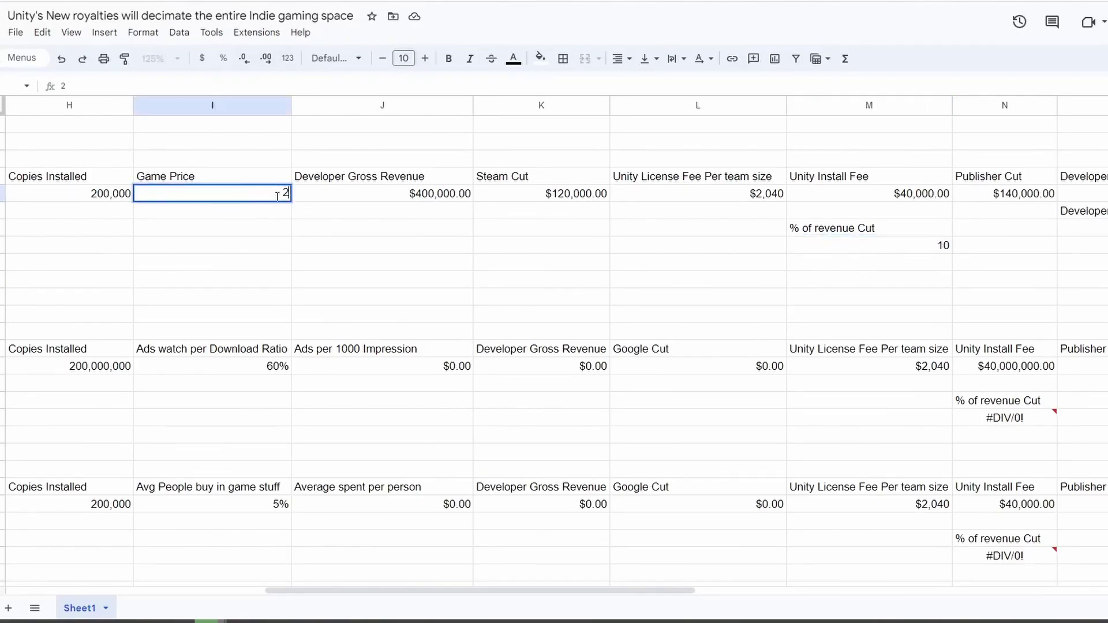
drag(286, 192, 296, 201)
click(391, 282)
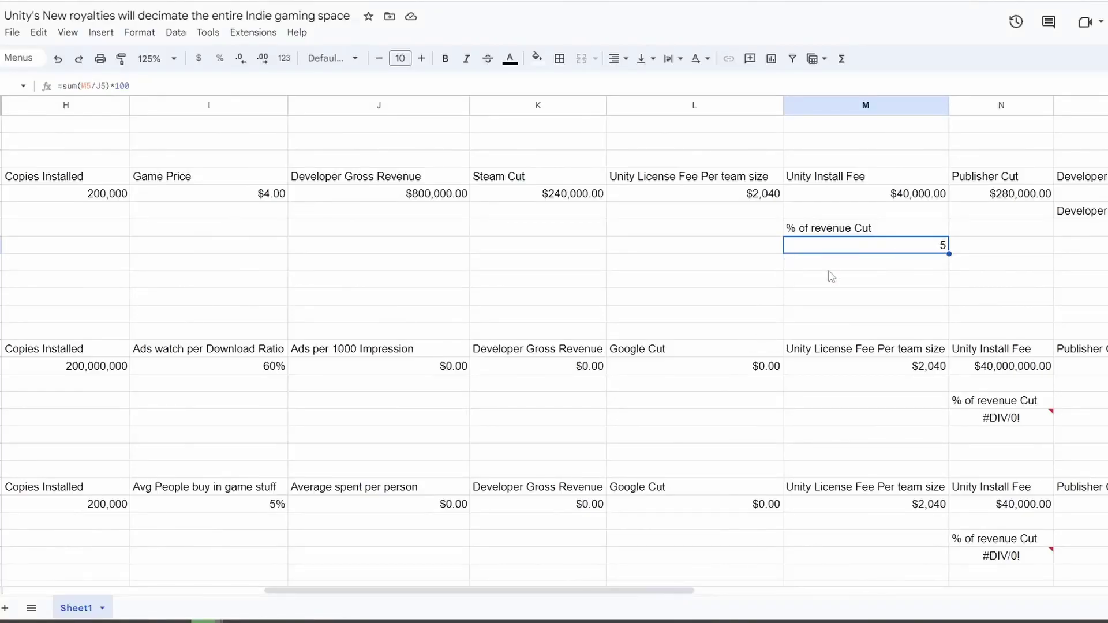
Return the Priced Games game price to $2.00.
double_click(272, 194)
drag(272, 195, 299, 198)
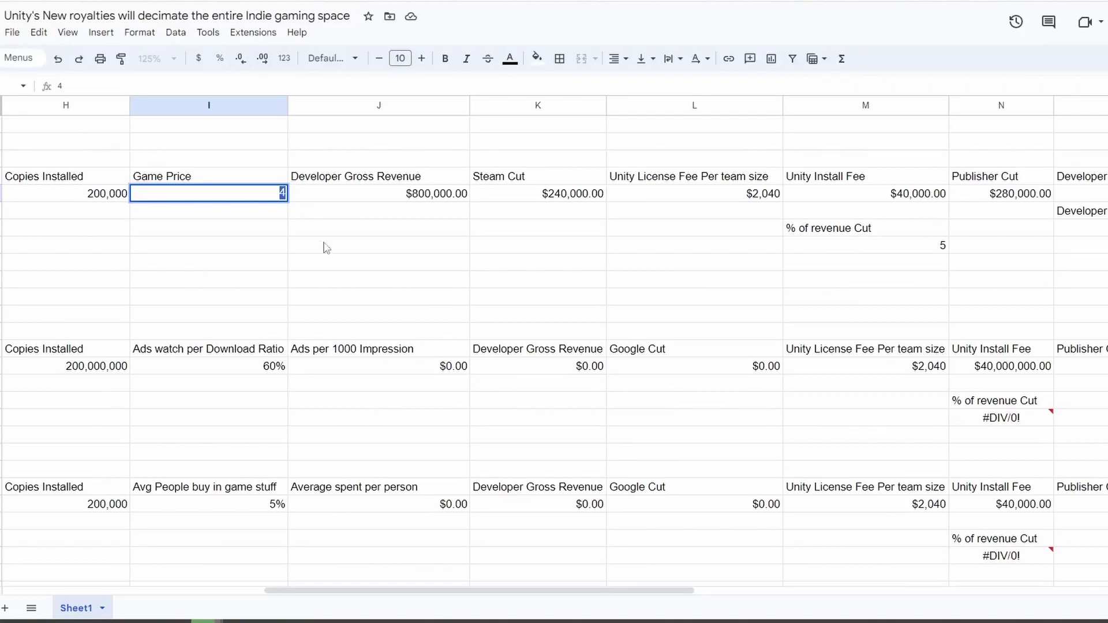
text(2)
click(369, 262)
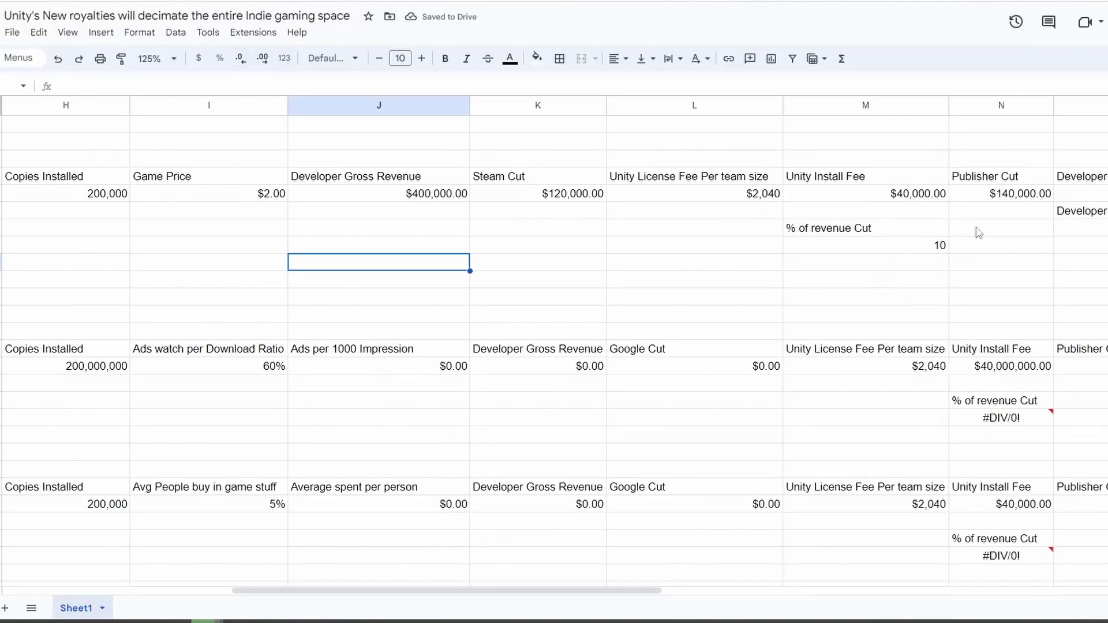
Review the Ad Revenue Games model's assumptions, including copies installed, ads watched per download ratio and ads per 1000 impressions.
drag(636, 590, 379, 614)
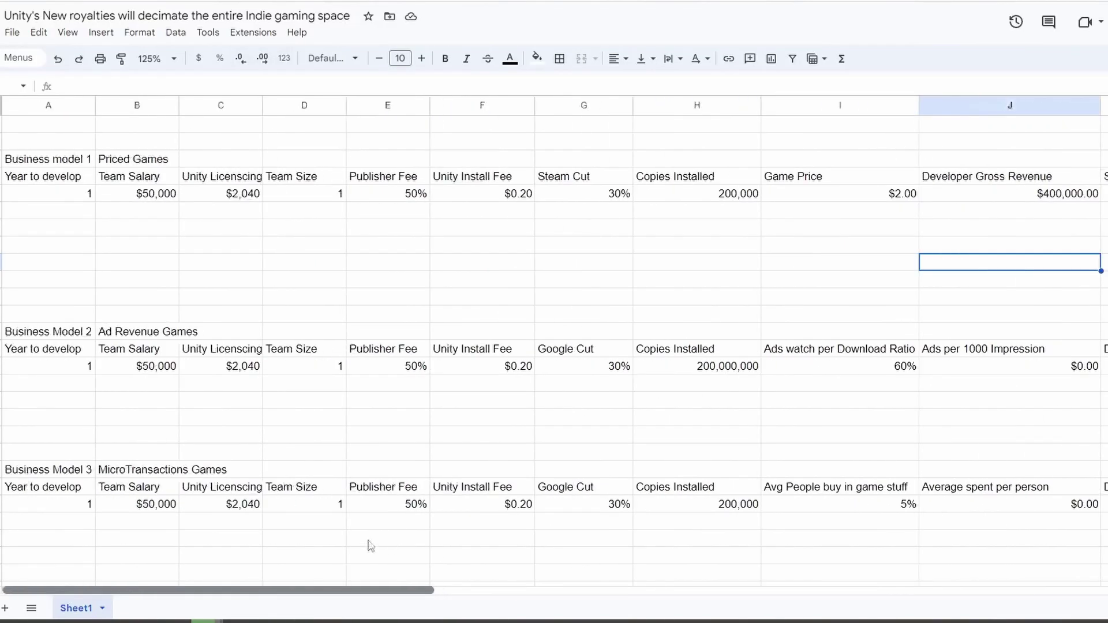
scroll(204, 280, down, 1)
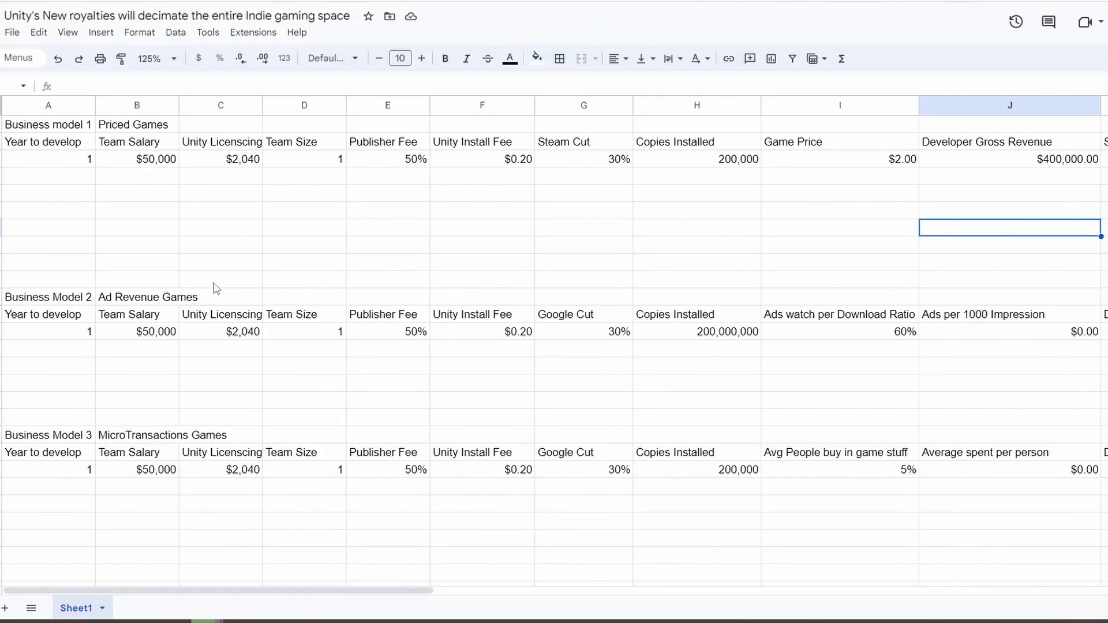
click(173, 245)
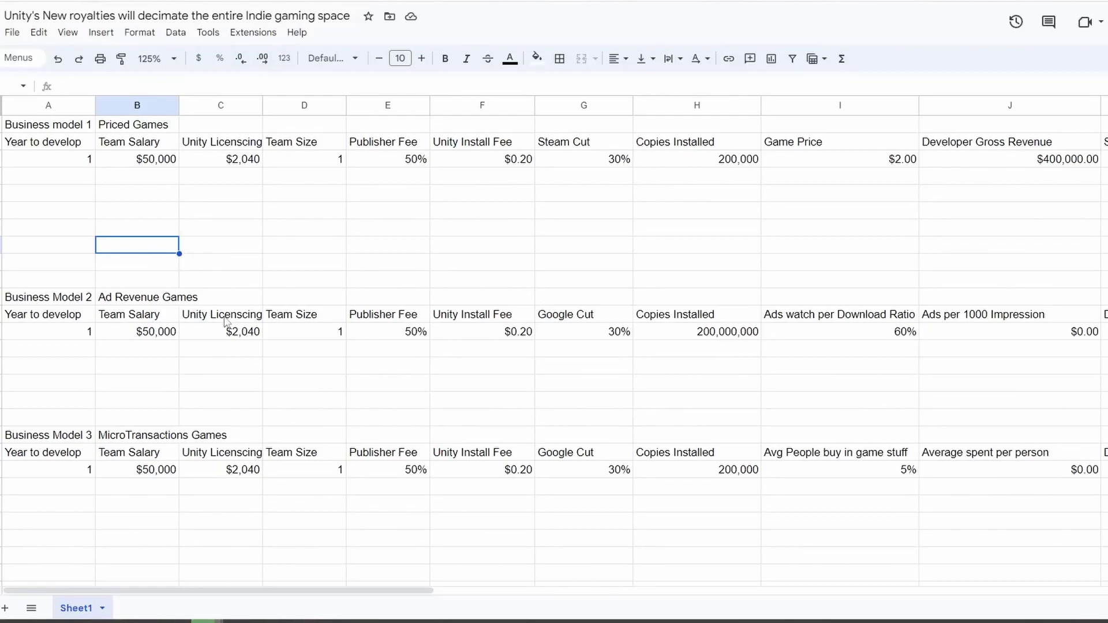
drag(300, 592, 411, 589)
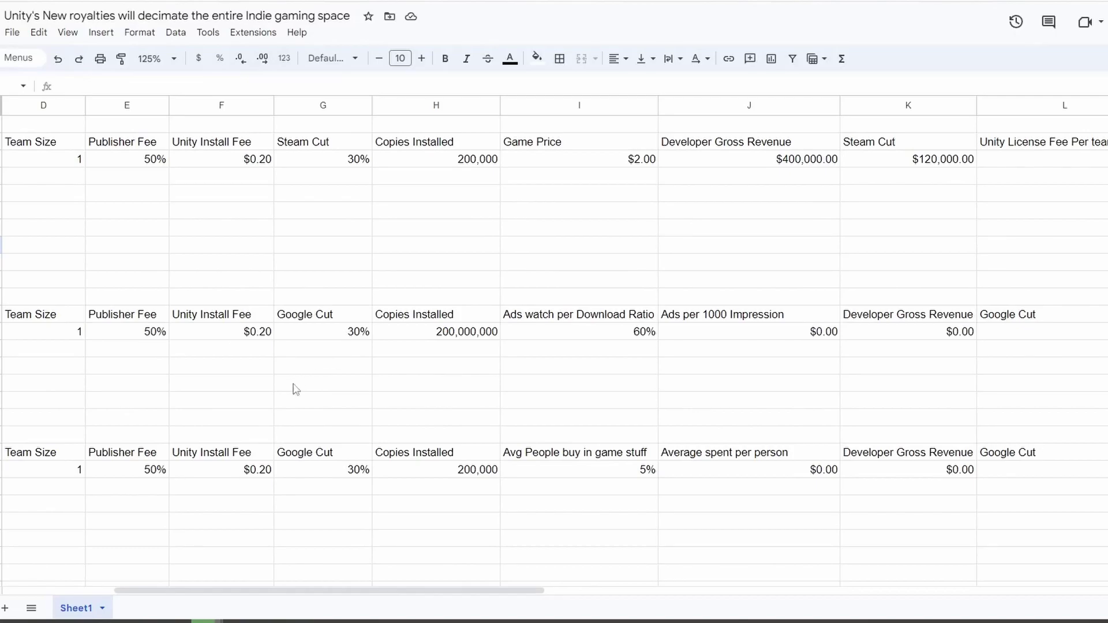
drag(463, 594, 520, 587)
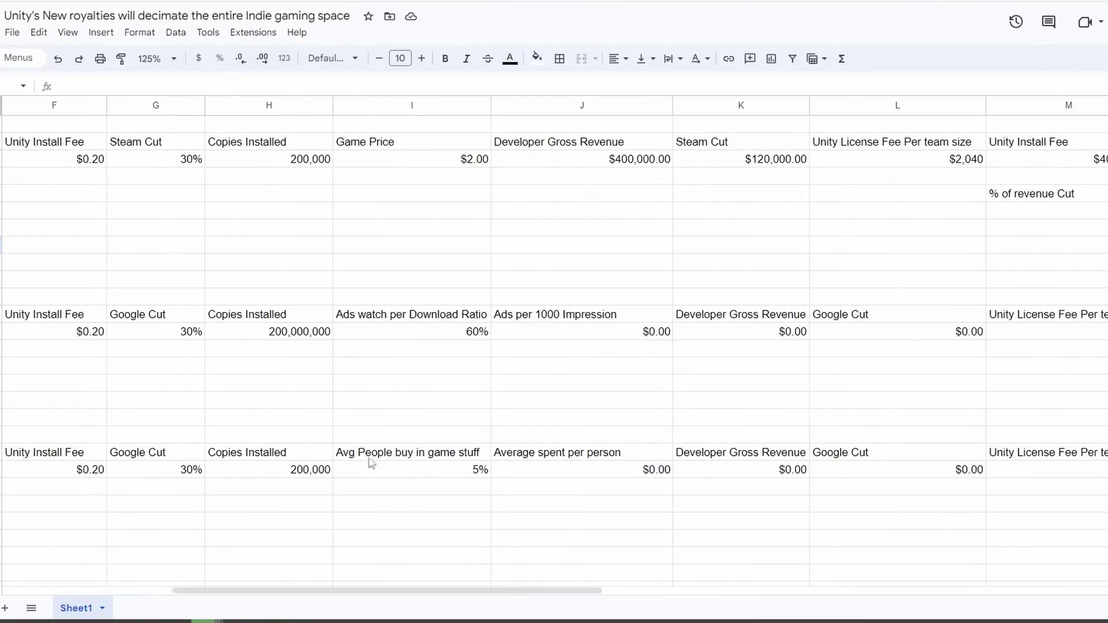
click(312, 352)
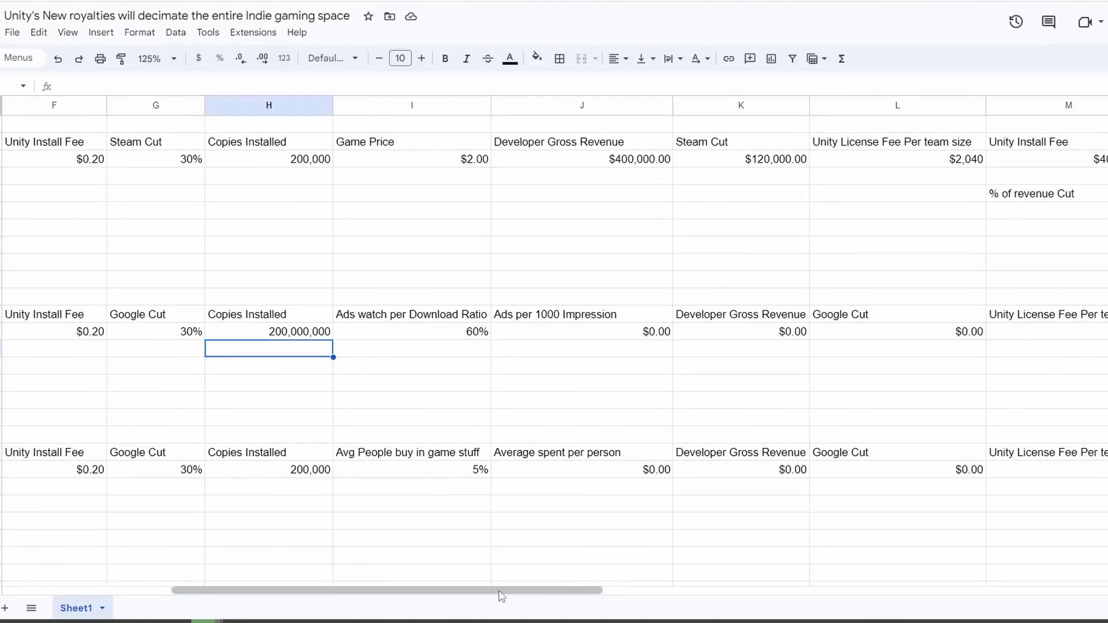
drag(503, 592, 540, 588)
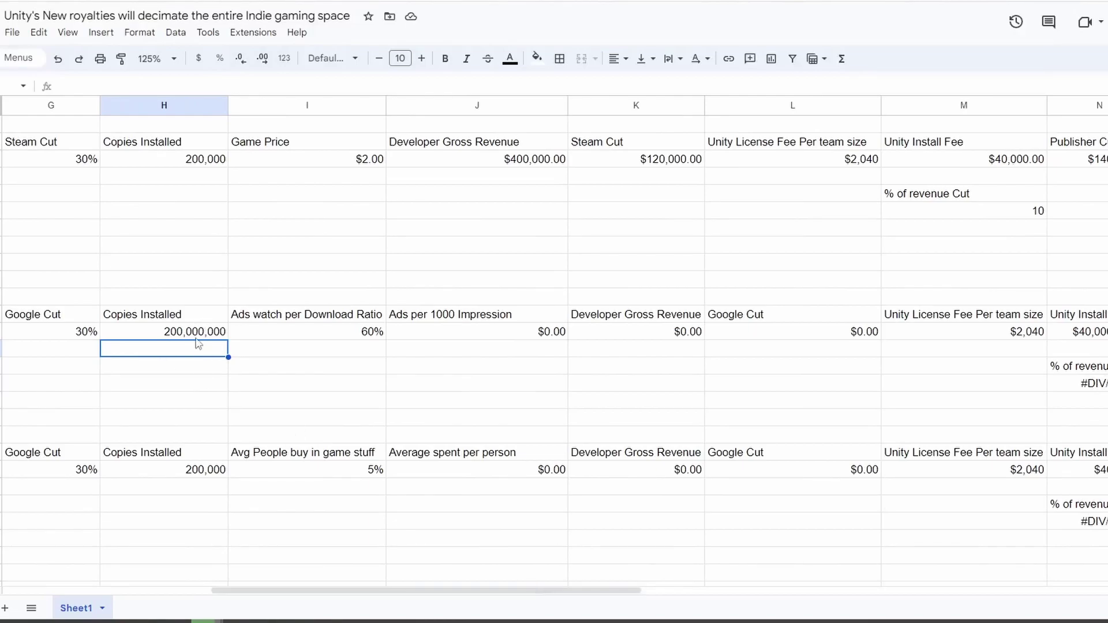
Set the Ad Revenue Games copies installed to 200,000.
double_click(219, 333)
drag(194, 333, 329, 336)
text(00)
click(276, 373)
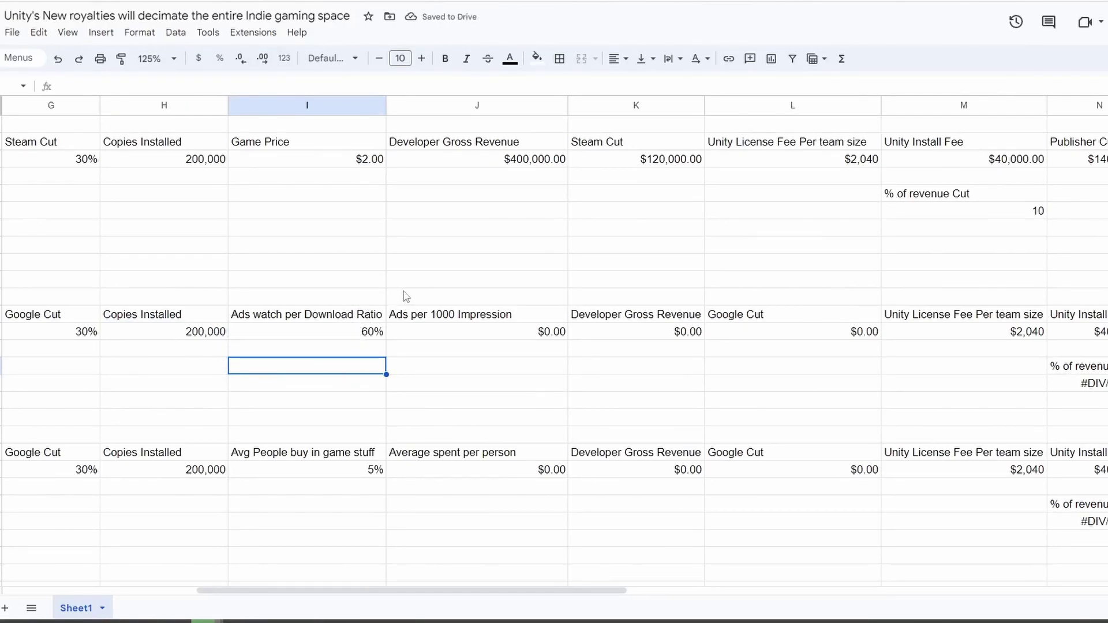
Set the Ad Revenue Games ads per 1000 impressions to $4.50 and inspect the developer gross revenue formula.
click(361, 336)
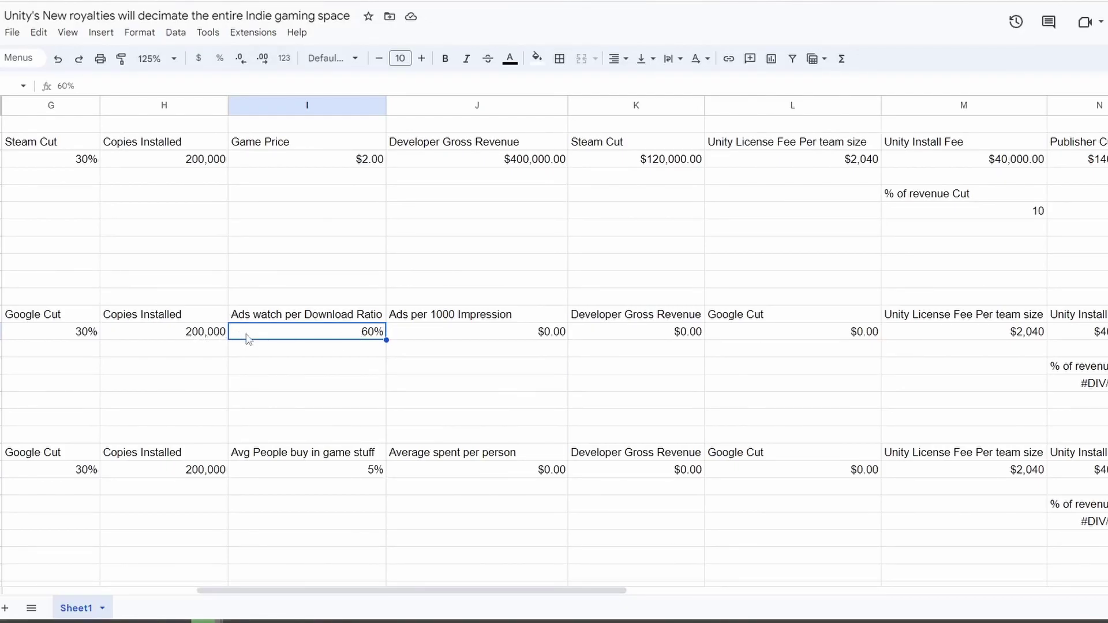
click(462, 342)
double_click(560, 332)
drag(560, 332, 576, 336)
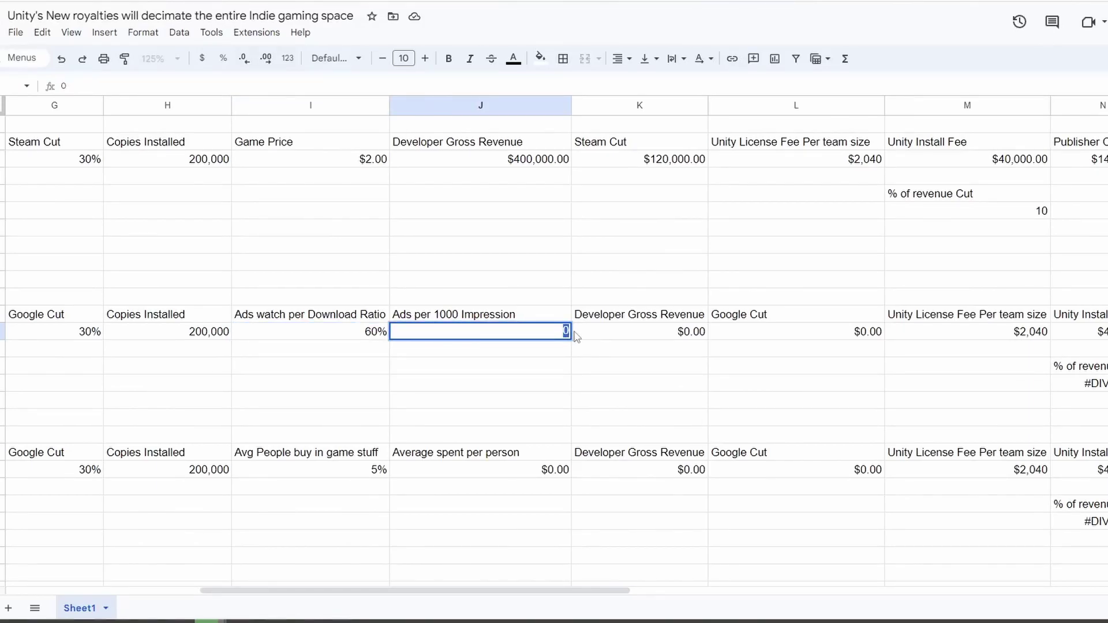
text(4.5)
click(583, 369)
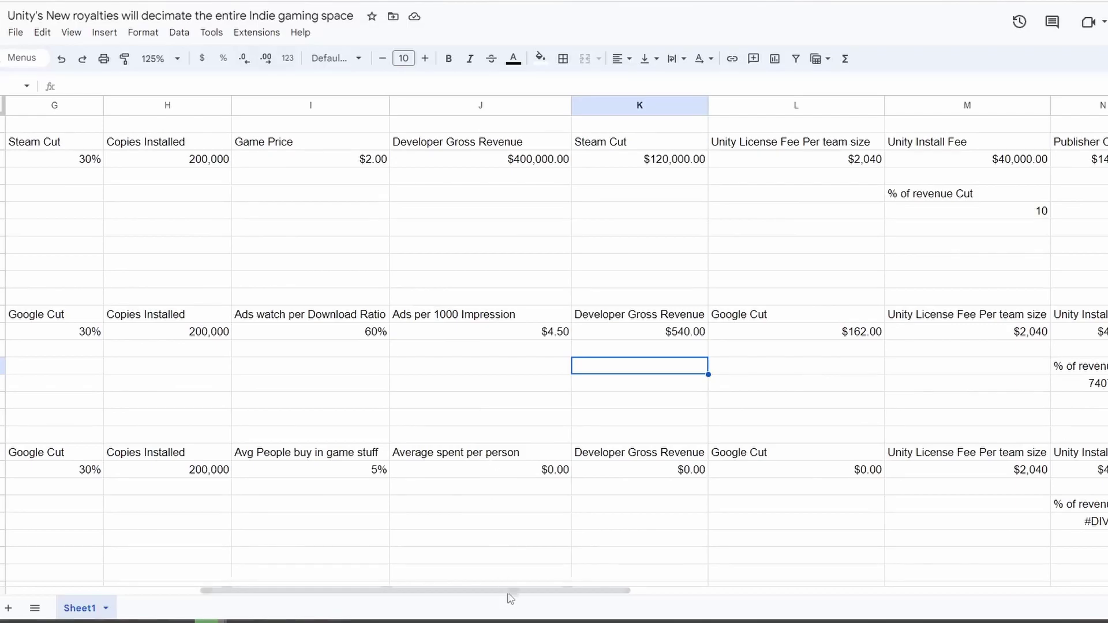
click(685, 334)
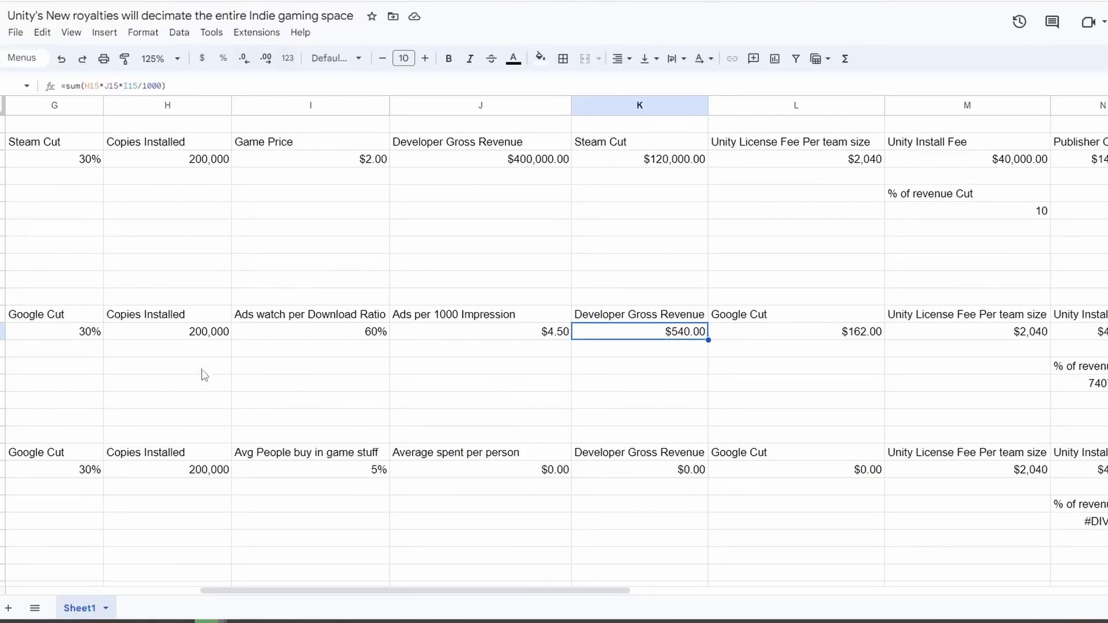
Raise the Ad Revenue Games copies installed to 200,000,000.
click(212, 351)
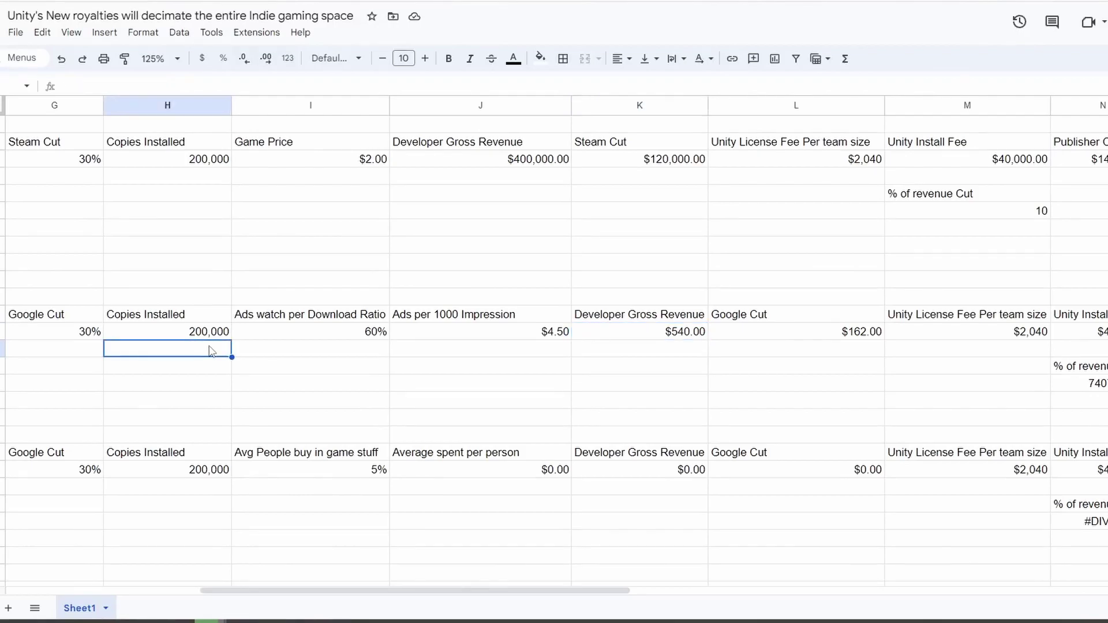
click(201, 335)
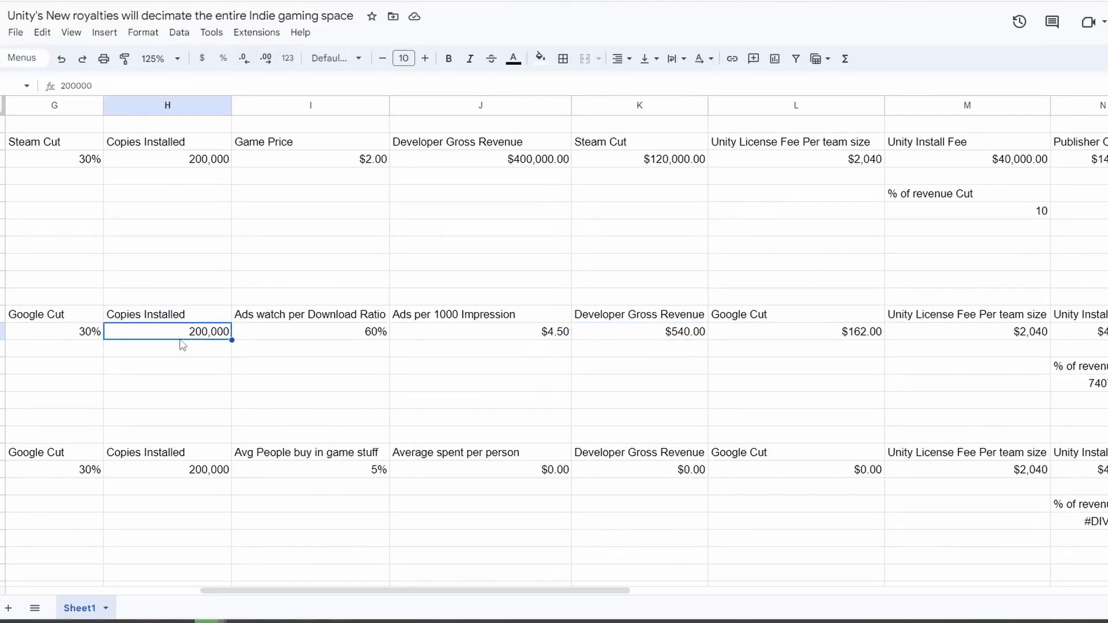
click(637, 345)
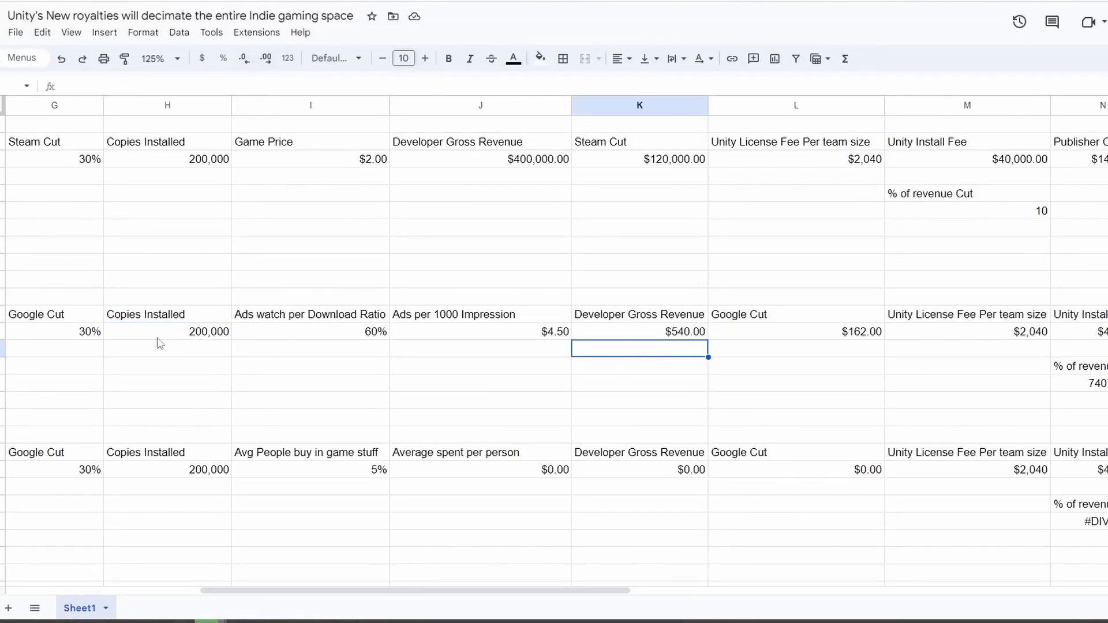
double_click(178, 335)
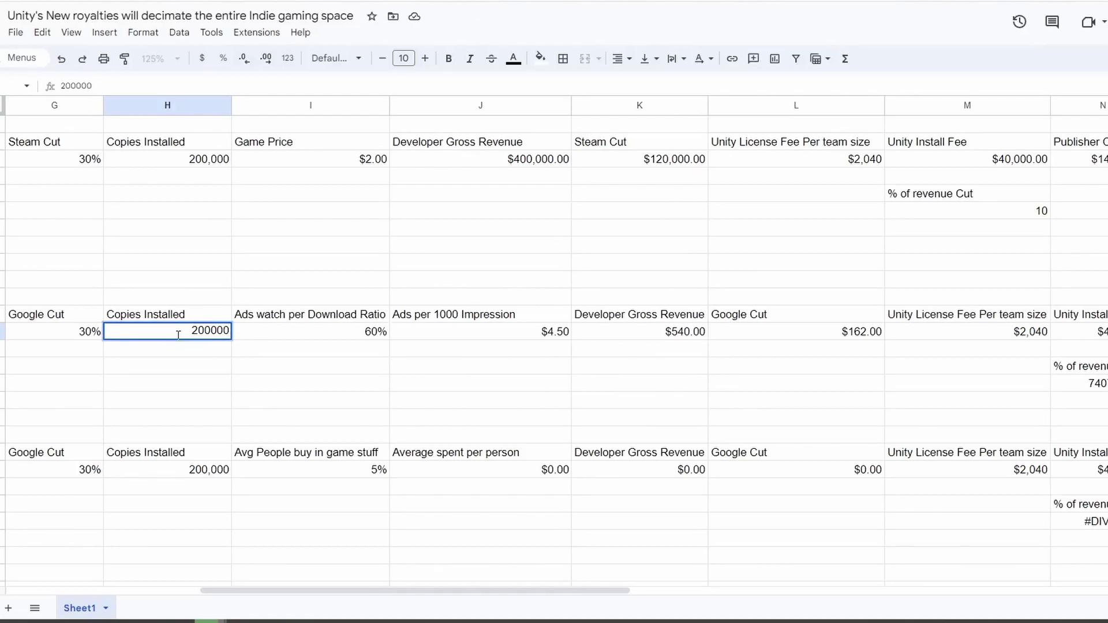
text(0)
click(298, 387)
double_click(171, 334)
text(0)
click(314, 384)
click(186, 337)
double_click(186, 338)
text(0)
click(322, 368)
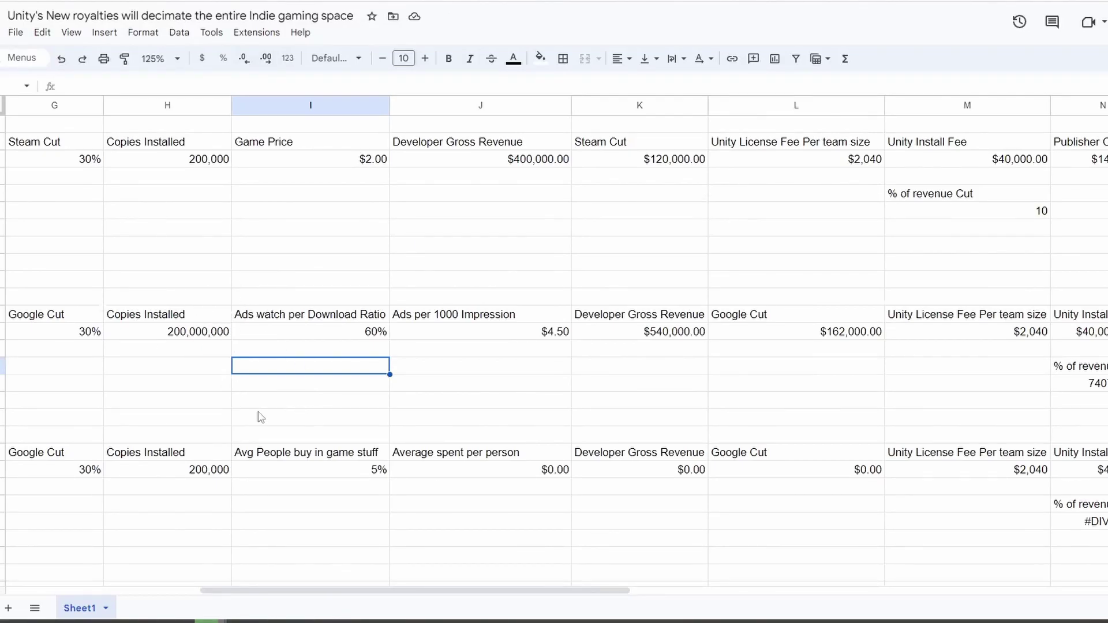
Change the Ad Revenue Games copies installed to 100,000,000.
double_click(182, 339)
click(176, 331)
key(BackSpace)
text(1)
click(299, 417)
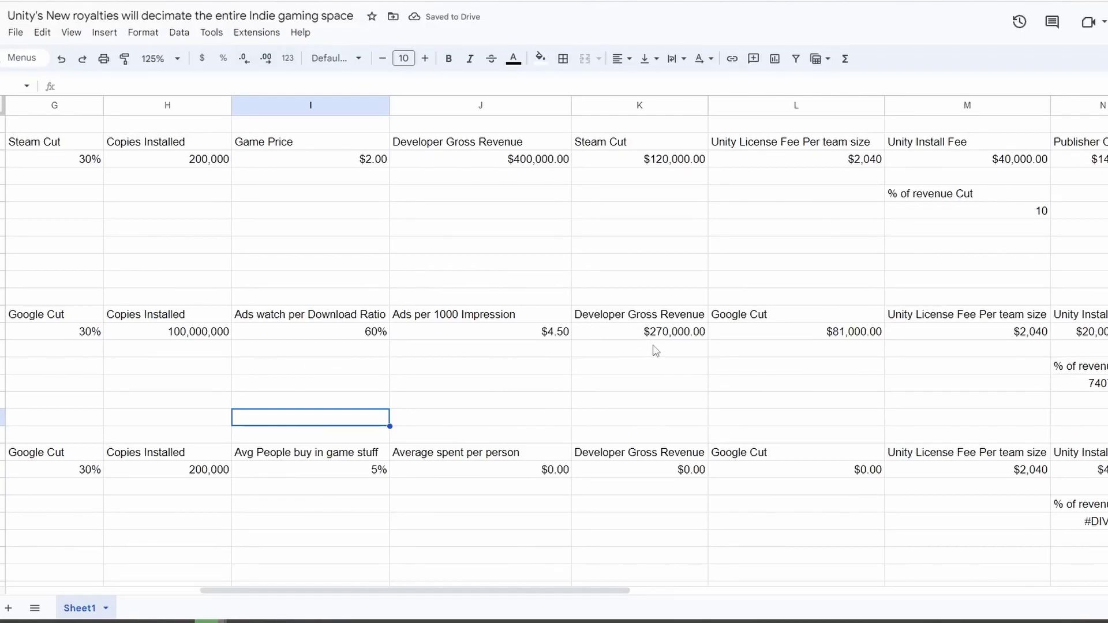
Examine the Ad Revenue Games install fee, its percentage of revenue compared with Priced Games, and the developer net figures.
drag(555, 593, 773, 595)
click(619, 386)
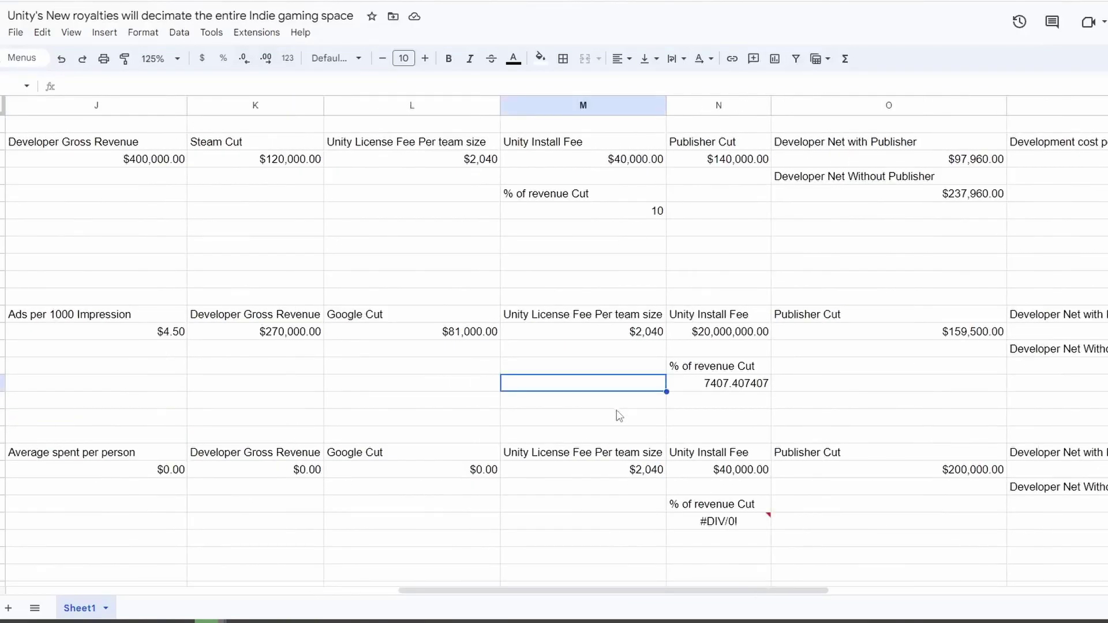
click(720, 333)
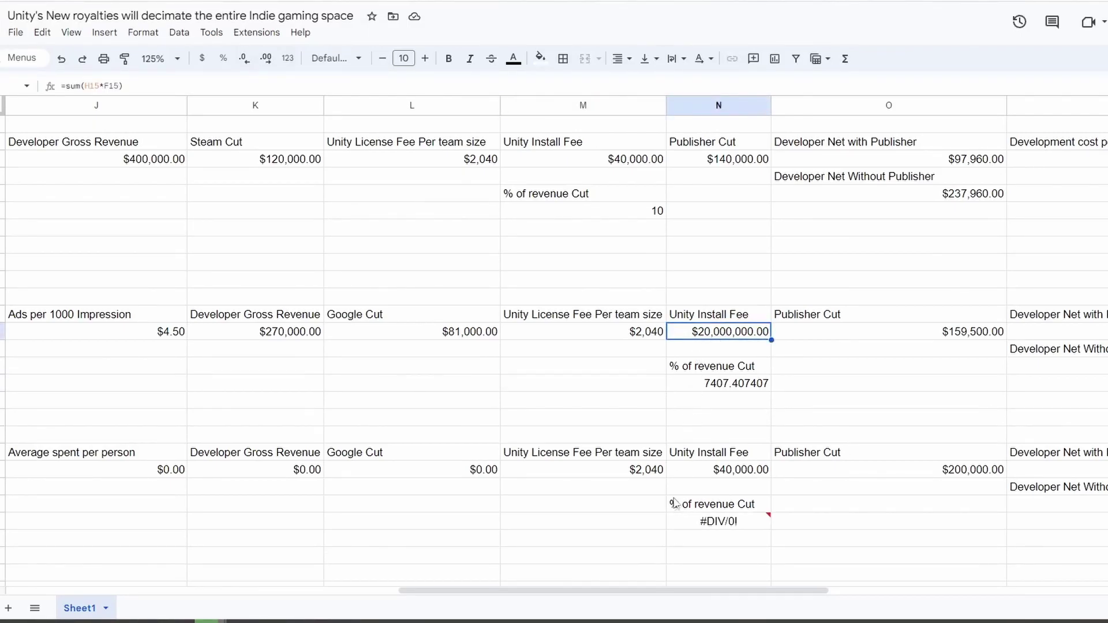
click(709, 405)
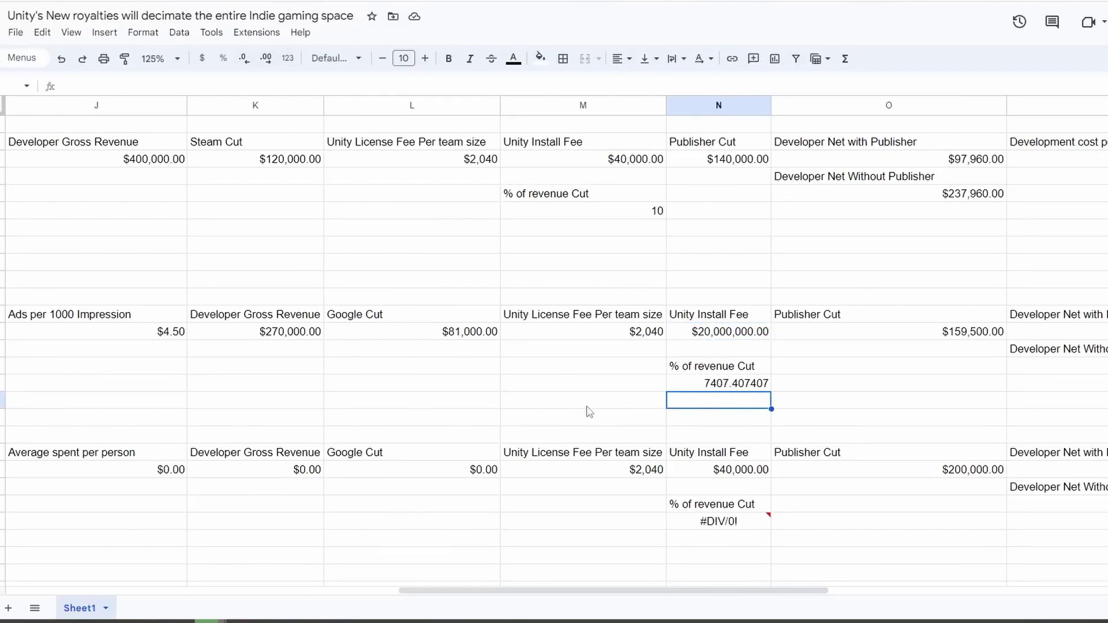
click(604, 257)
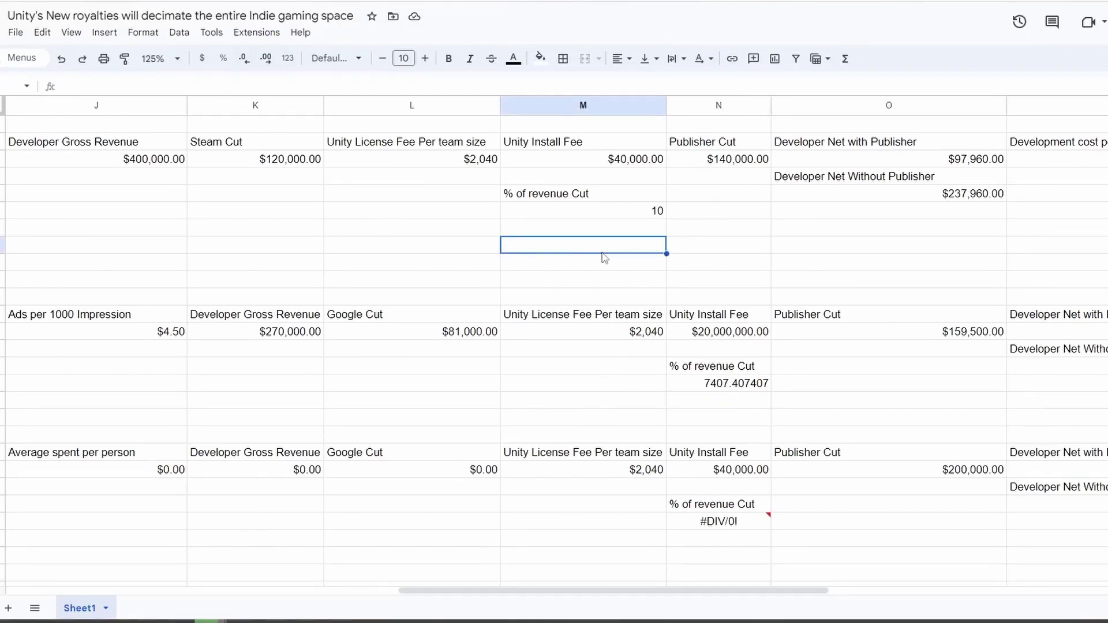
click(612, 213)
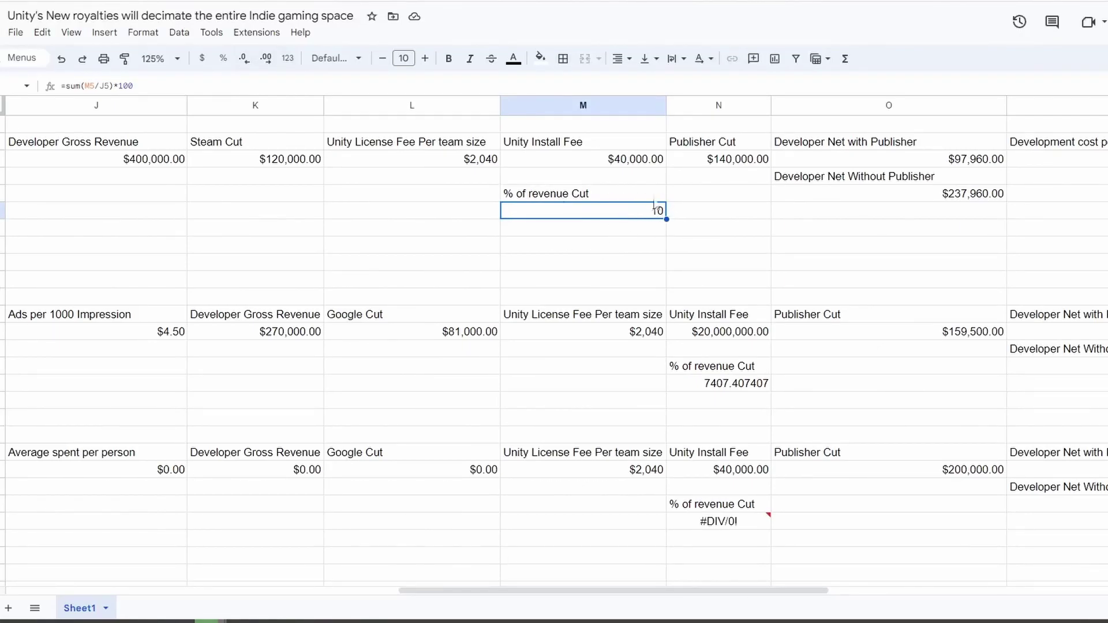
click(691, 400)
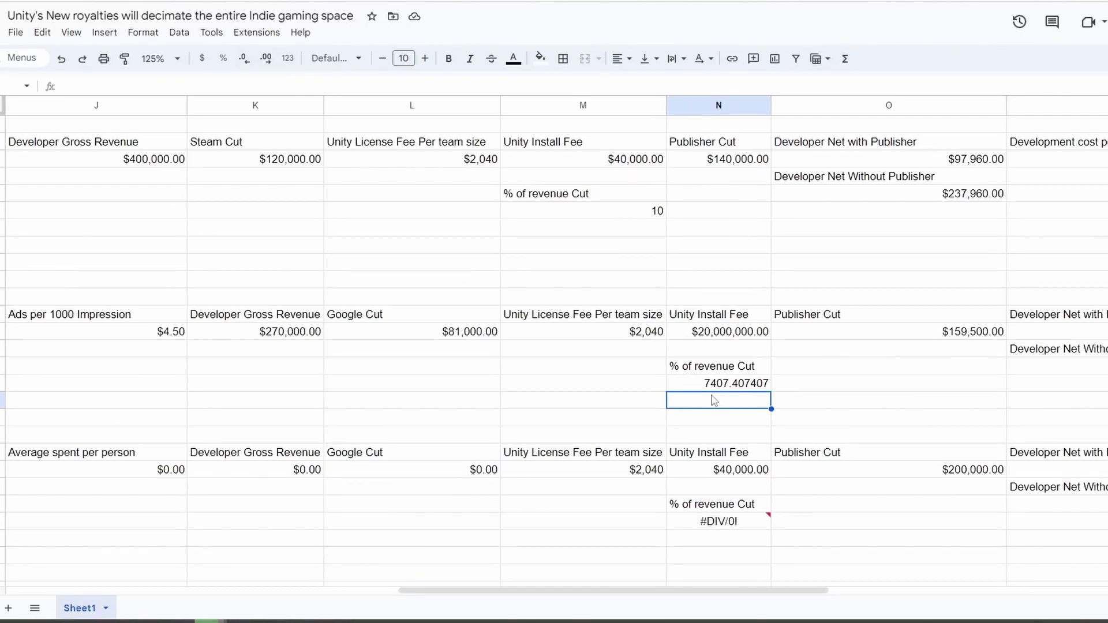
drag(744, 591, 937, 580)
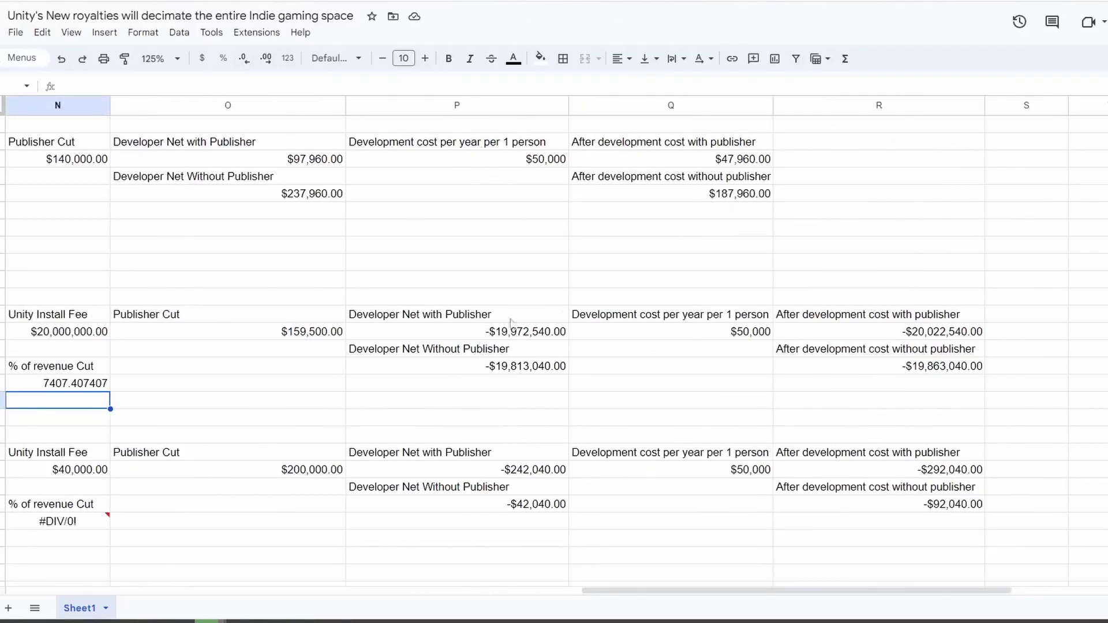
Set the Ad Revenue Games ads per 1000 impressions to $8.50 and check the install fee percentage and developer net.
drag(892, 586, 546, 567)
click(679, 371)
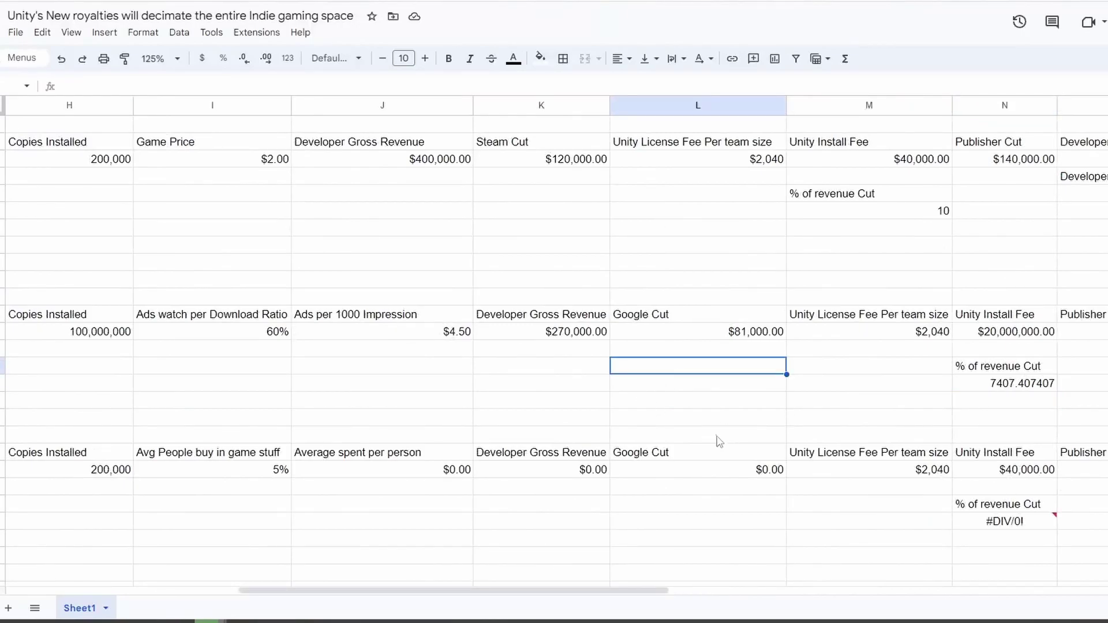
double_click(449, 333)
key(BackSpace)
text(8.5)
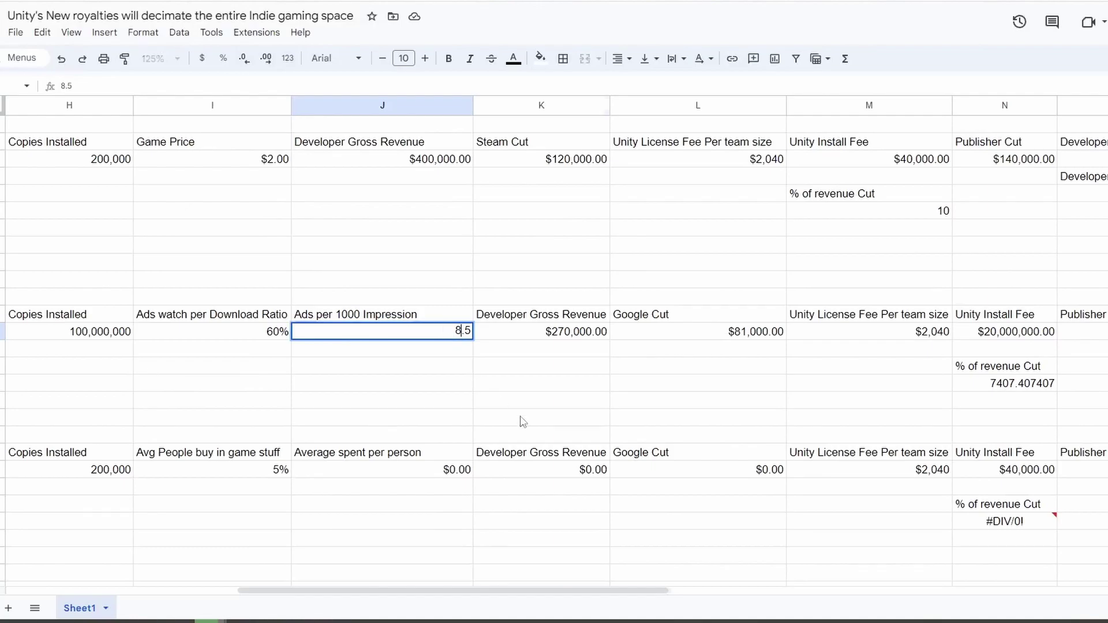
click(524, 421)
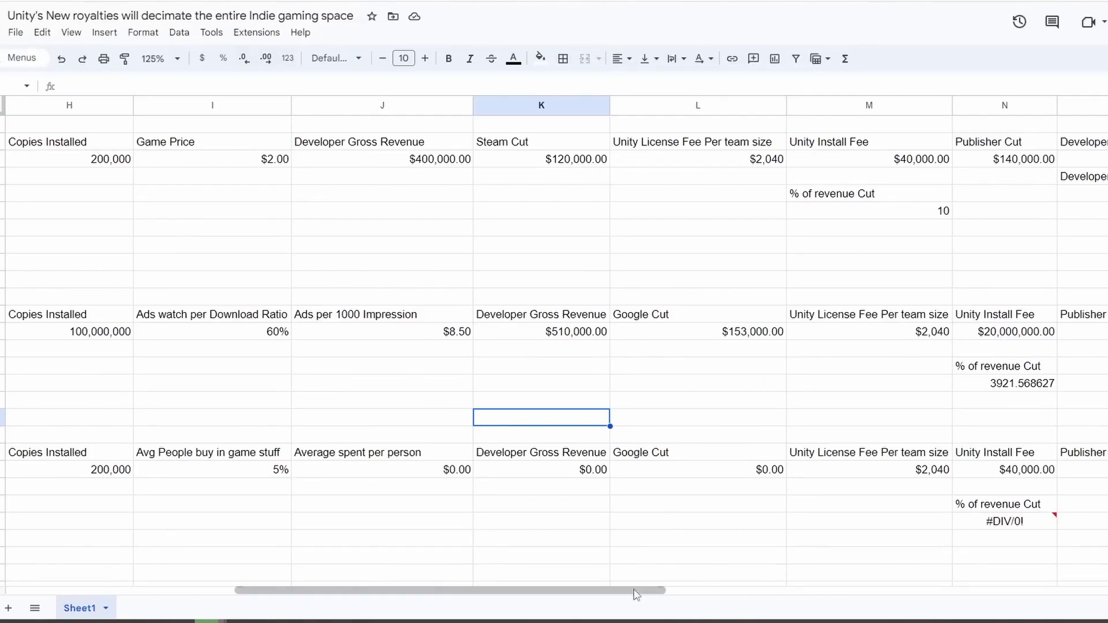
drag(544, 599, 912, 591)
click(800, 398)
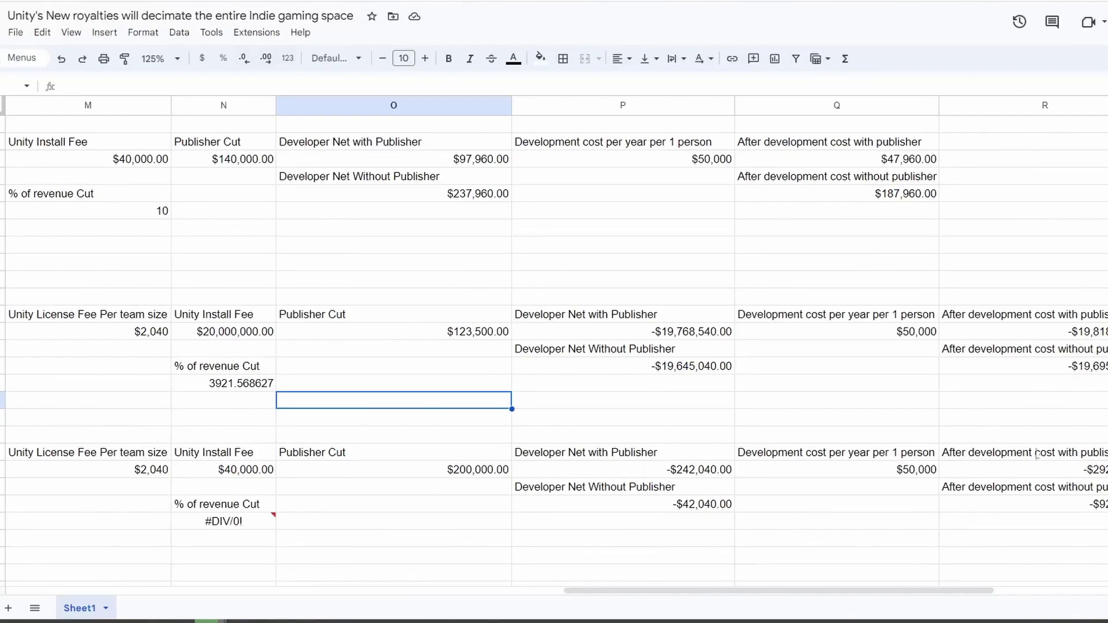
Review the three business models' starting assumptions, focusing on the MicroTransactions Games salary, licensing, install fee and copies installed.
drag(815, 595, 569, 577)
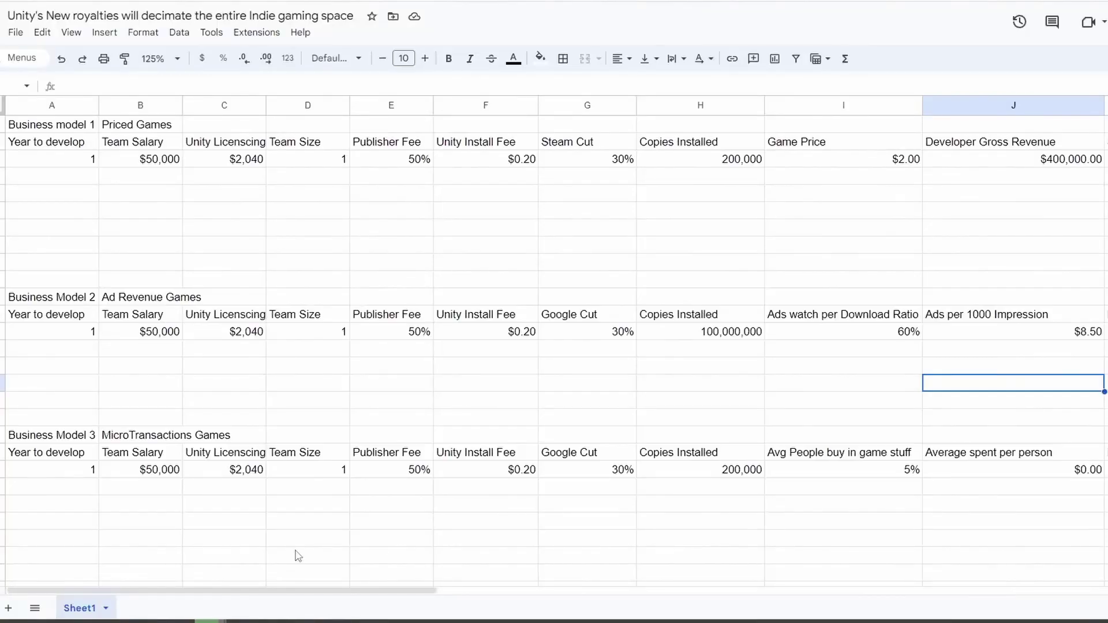
click(210, 385)
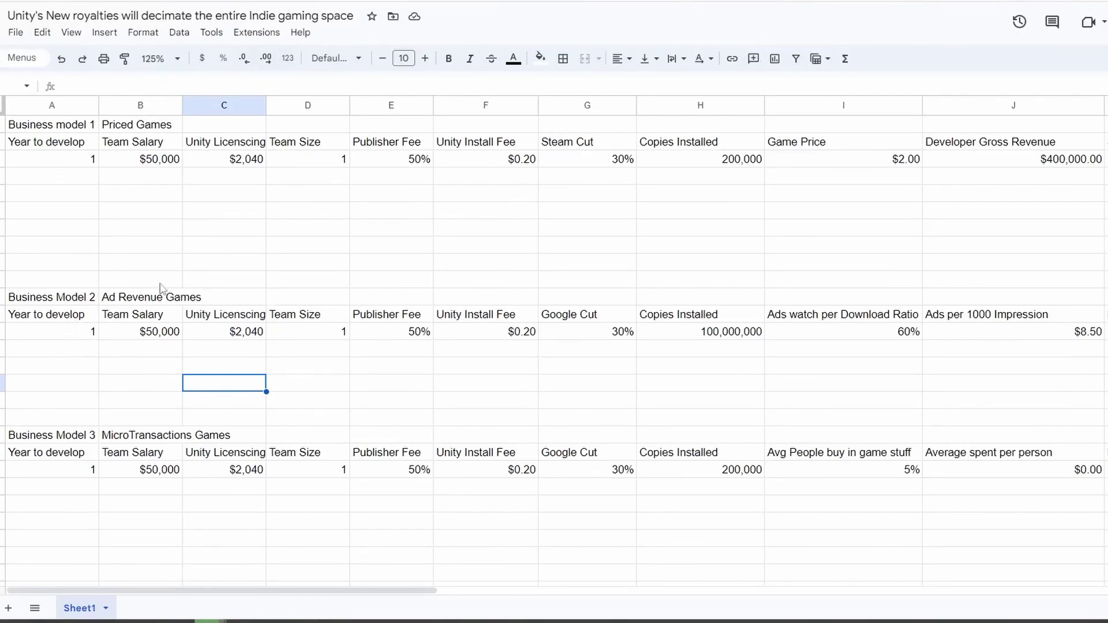
scroll(110, 370, down, 2)
scroll(145, 365, up, 2)
scroll(171, 397, down, 2)
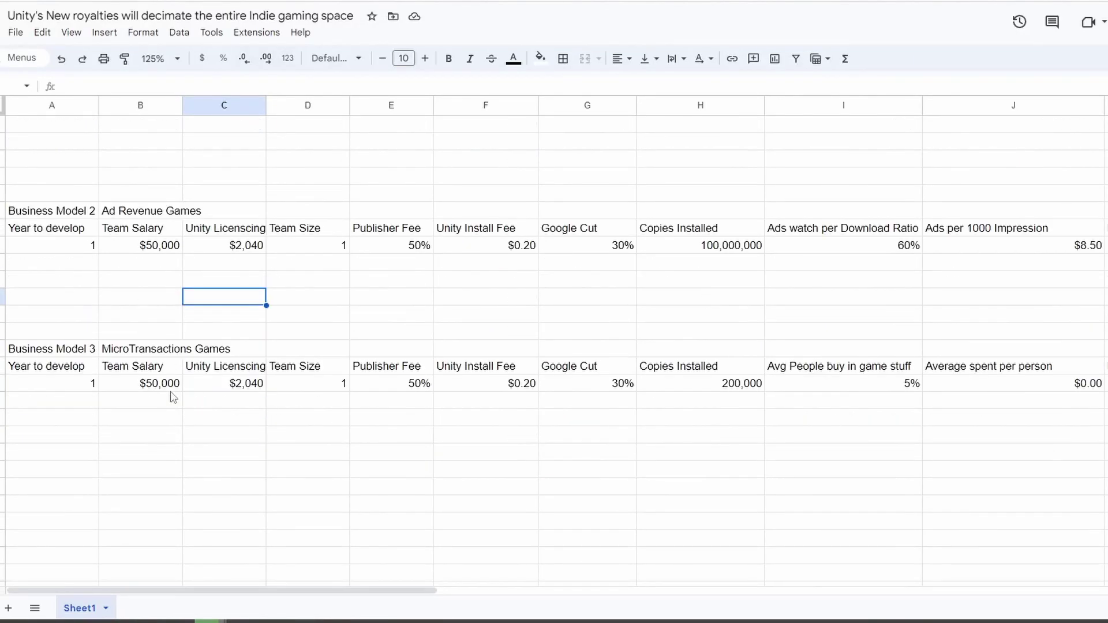
click(179, 440)
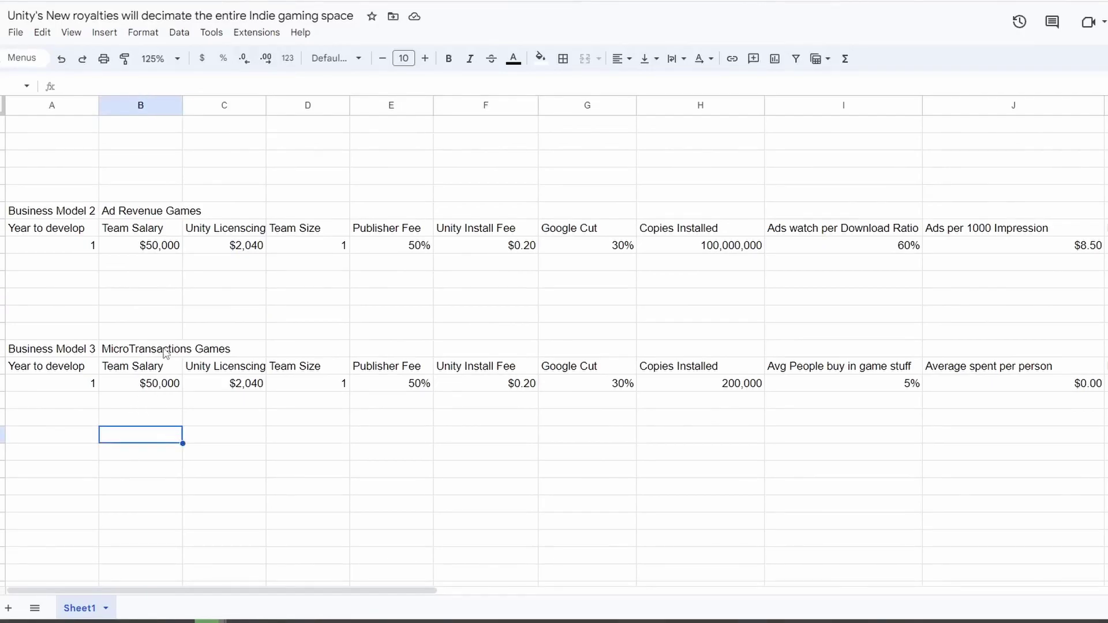
click(217, 404)
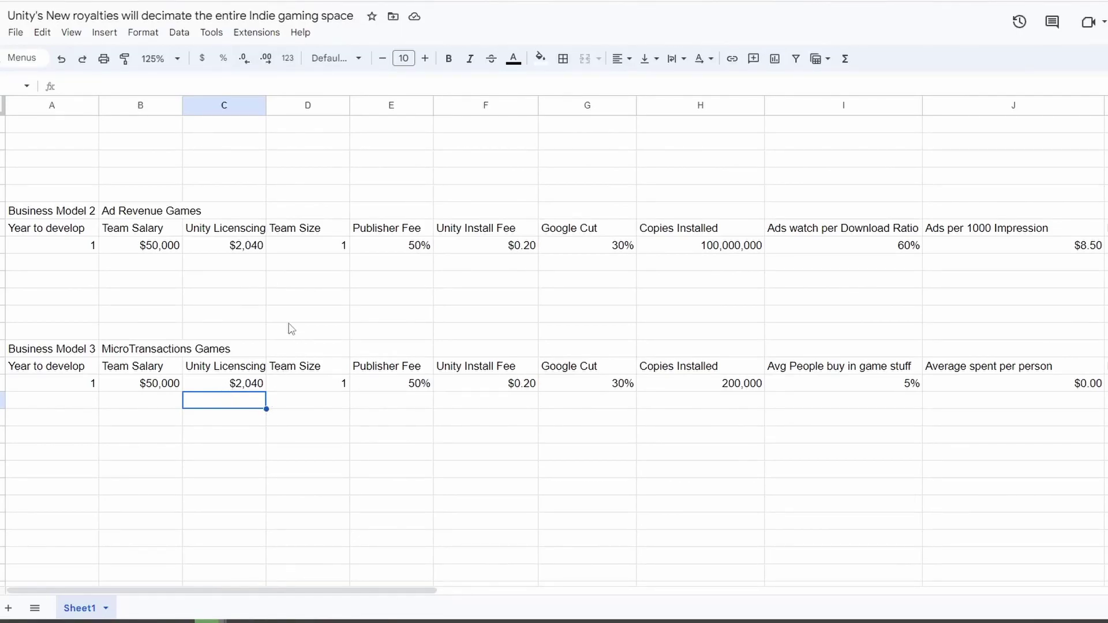
Set the MicroTransactions Games average spent per person to $5.00.
drag(297, 590, 483, 599)
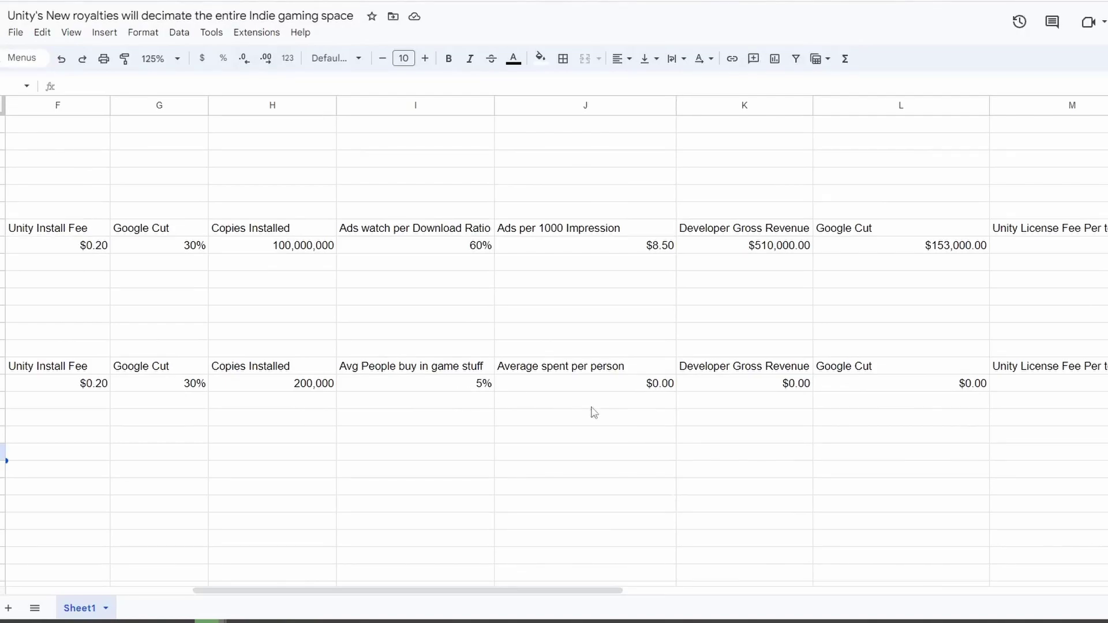
click(601, 387)
text(0)
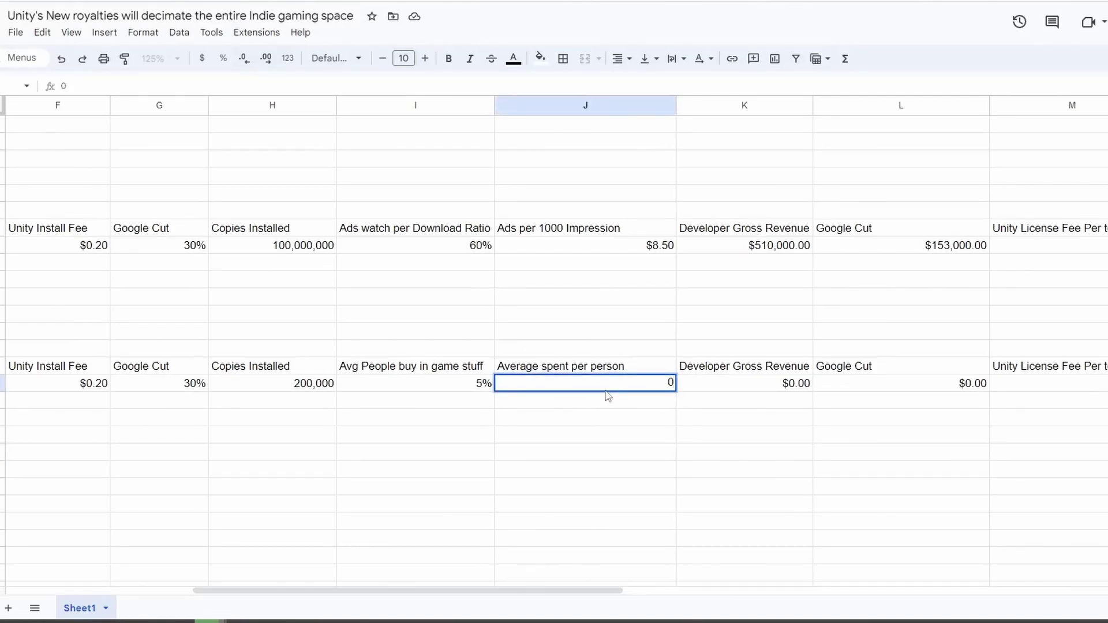
text(5)
key(Return)
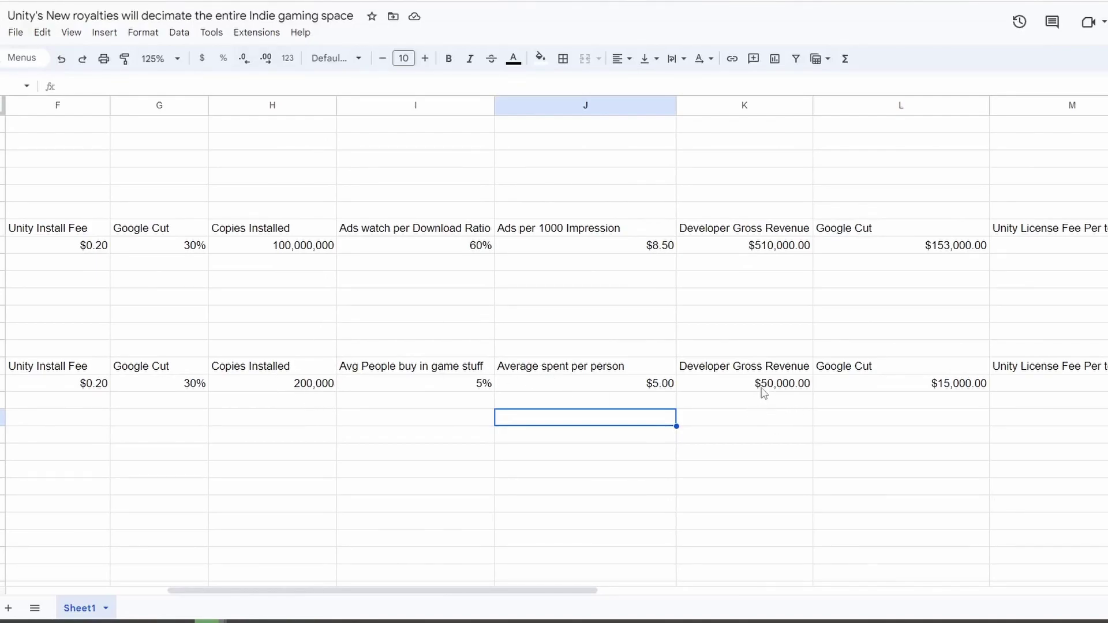
Increase the MicroTransactions Games average spent per person to $10.00.
click(610, 388)
double_click(610, 388)
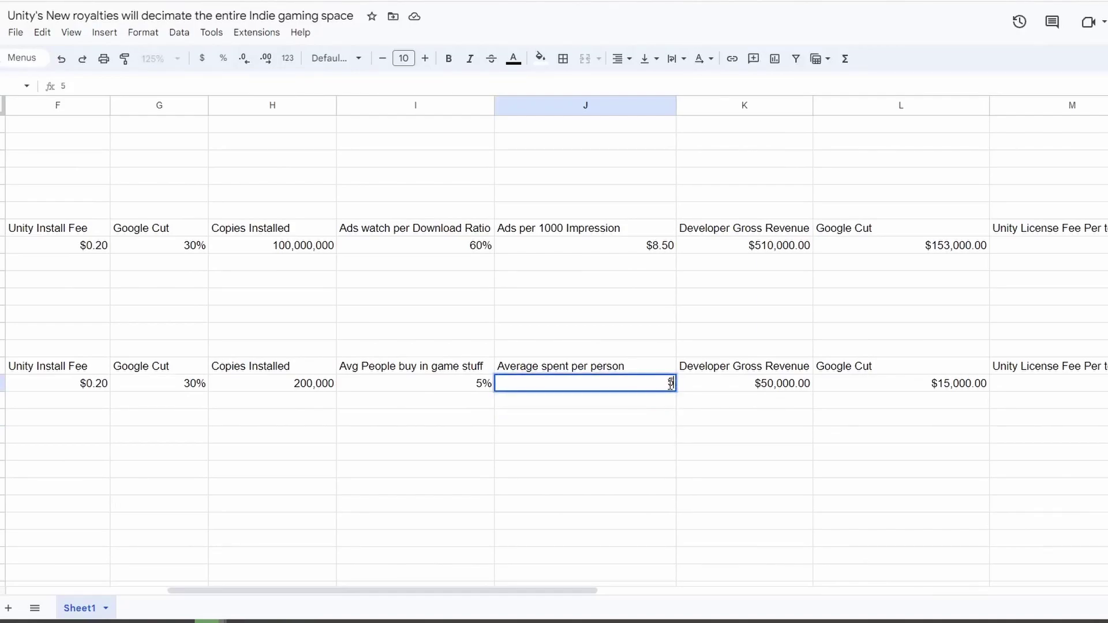
text(10)
key(Return)
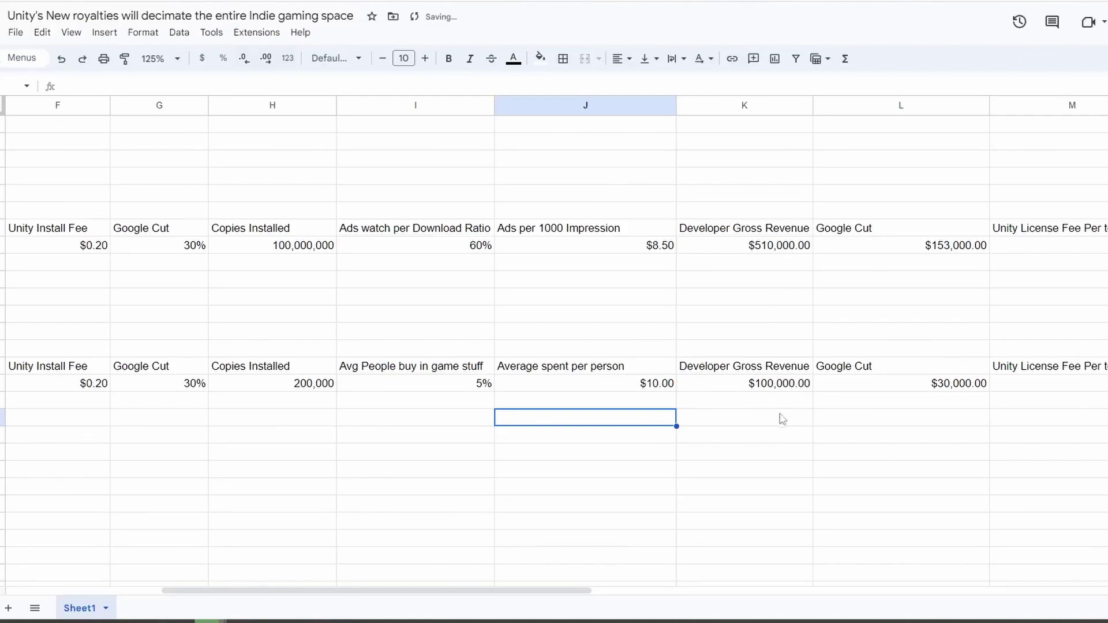
Set the MicroTransactions Games average spent per person to $20.00 and check the Unity install fee's percentage of revenue.
click(630, 386)
double_click(629, 385)
text(20)
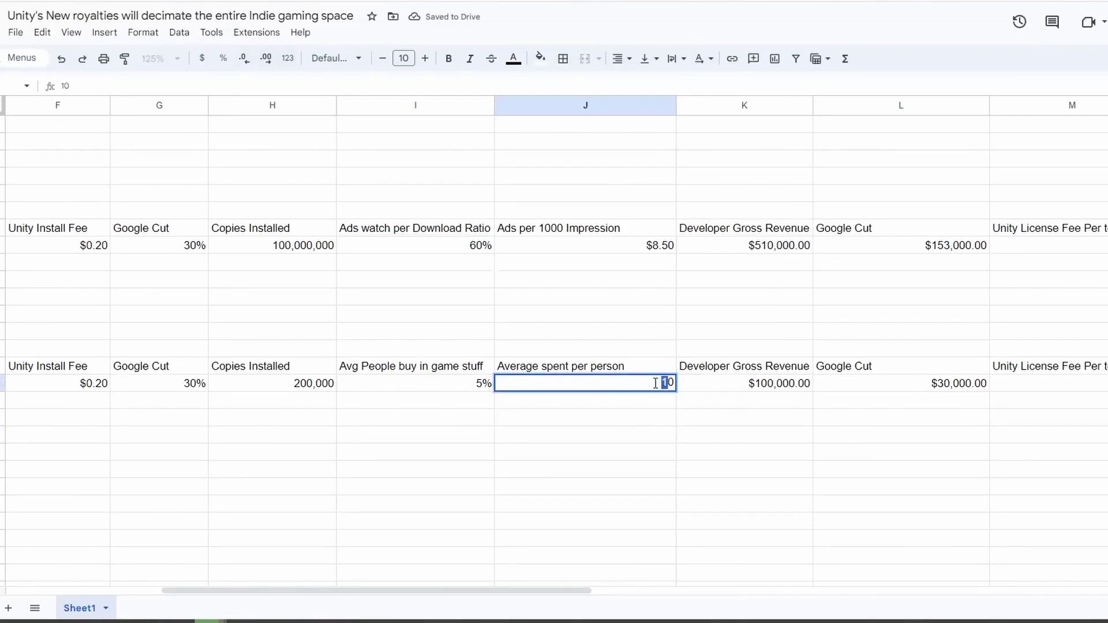
click(708, 415)
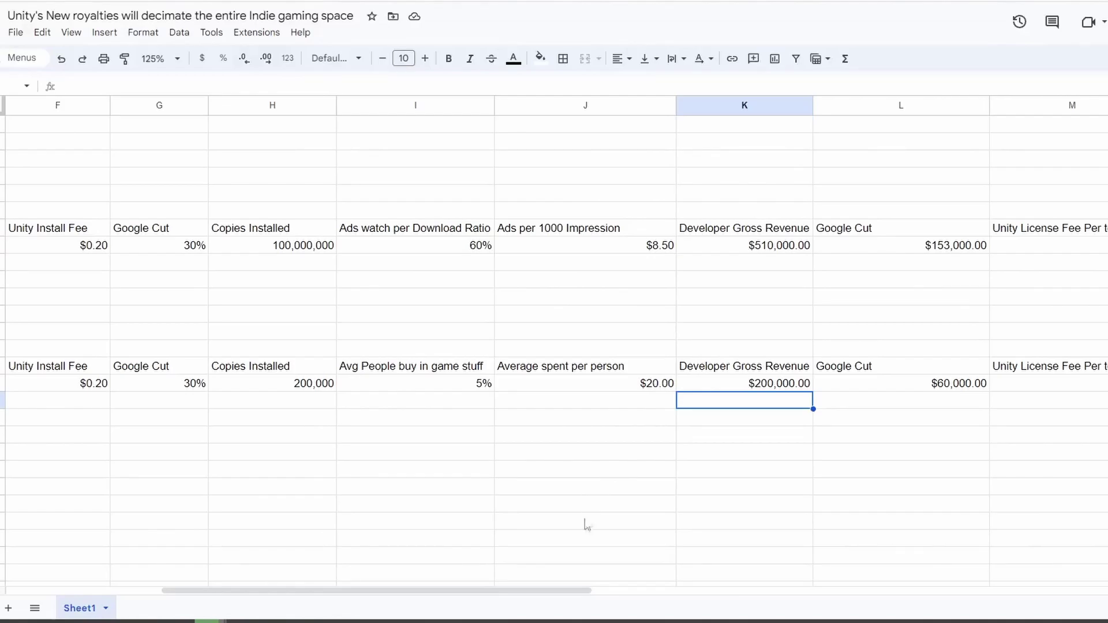
drag(550, 590, 745, 589)
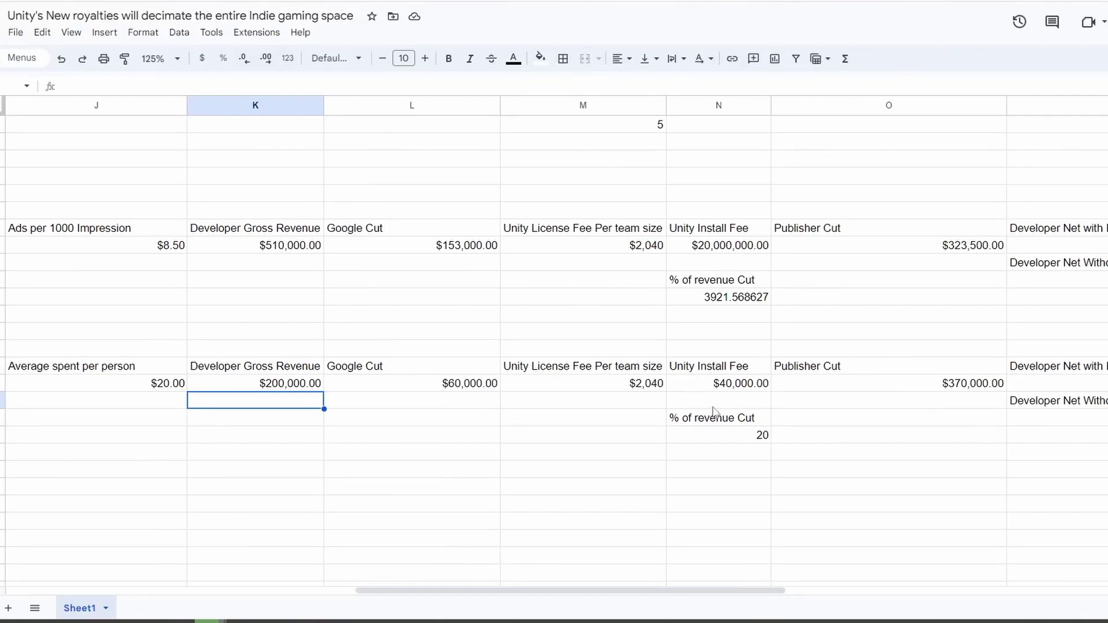
Compare the MicroTransactions Games install fee and its percentage of revenue with the figures for the other business models.
click(722, 387)
click(734, 403)
click(727, 438)
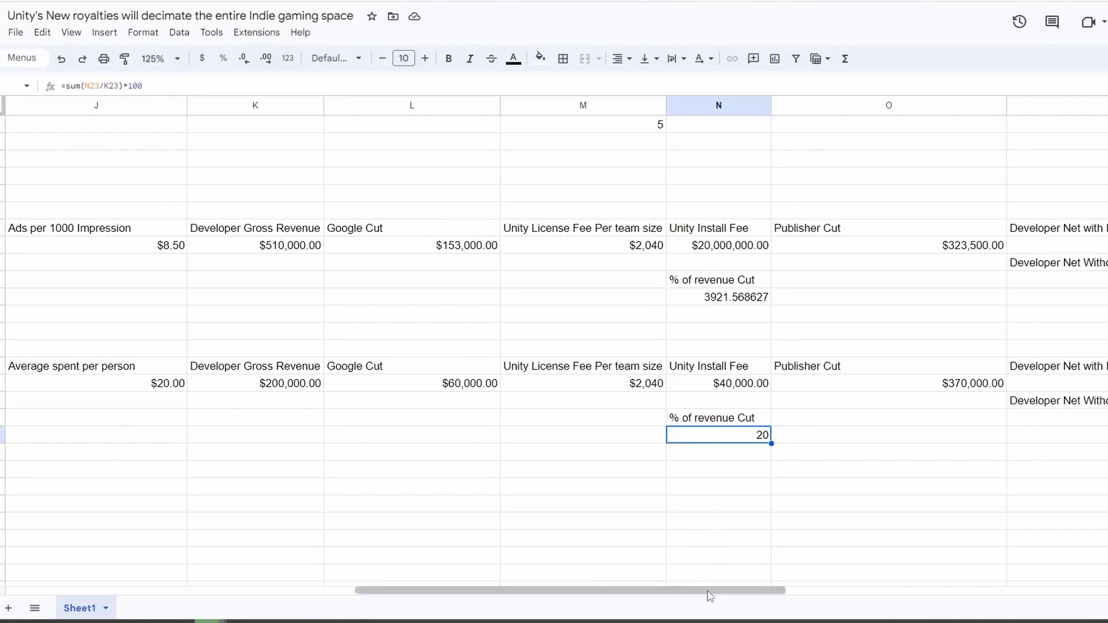
click(467, 424)
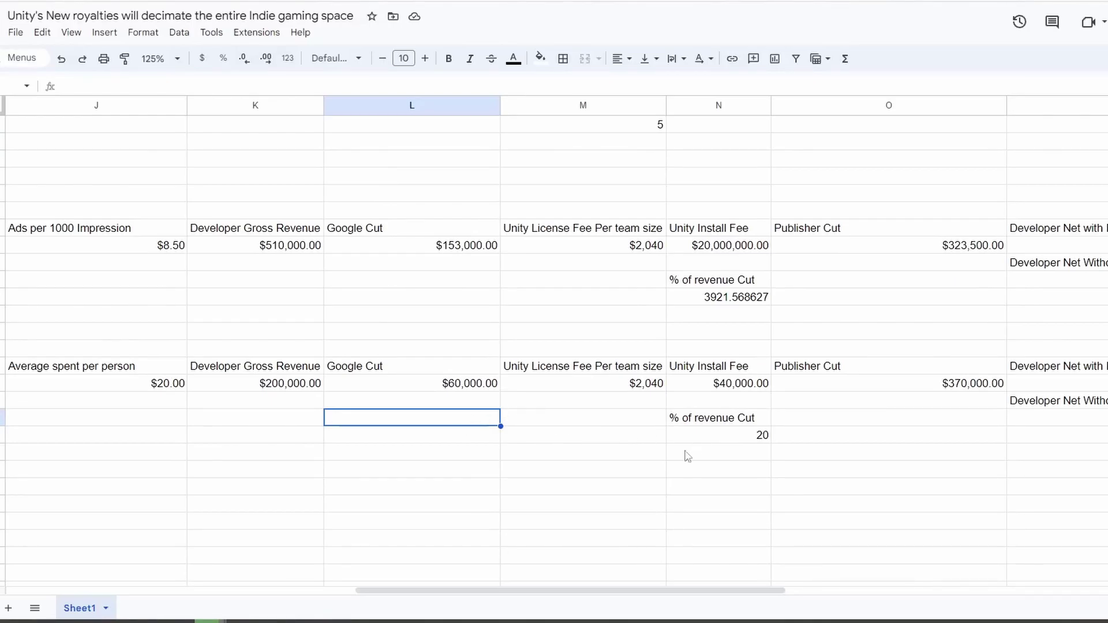
scroll(563, 467, up, 2)
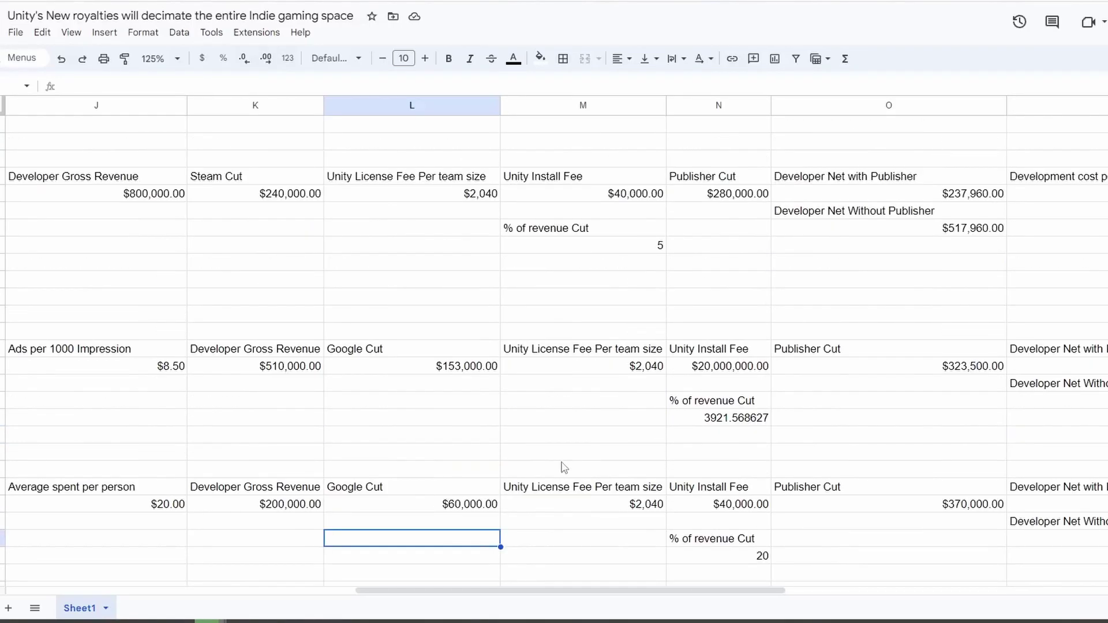
scroll(559, 451, down, 2)
click(556, 415)
scroll(635, 410, left, 5)
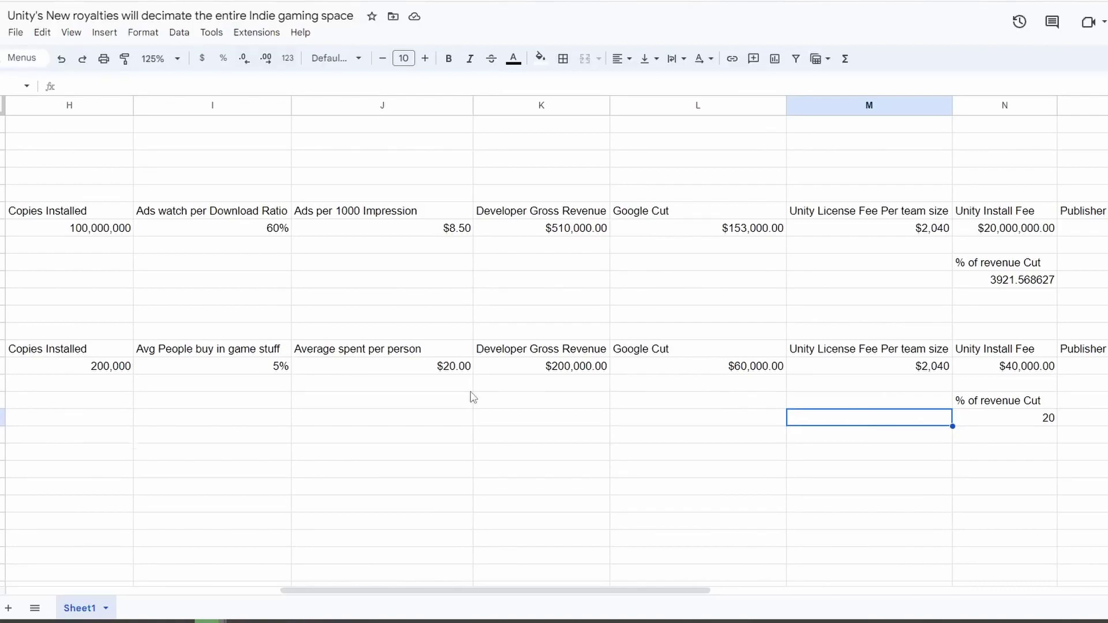
click(1027, 426)
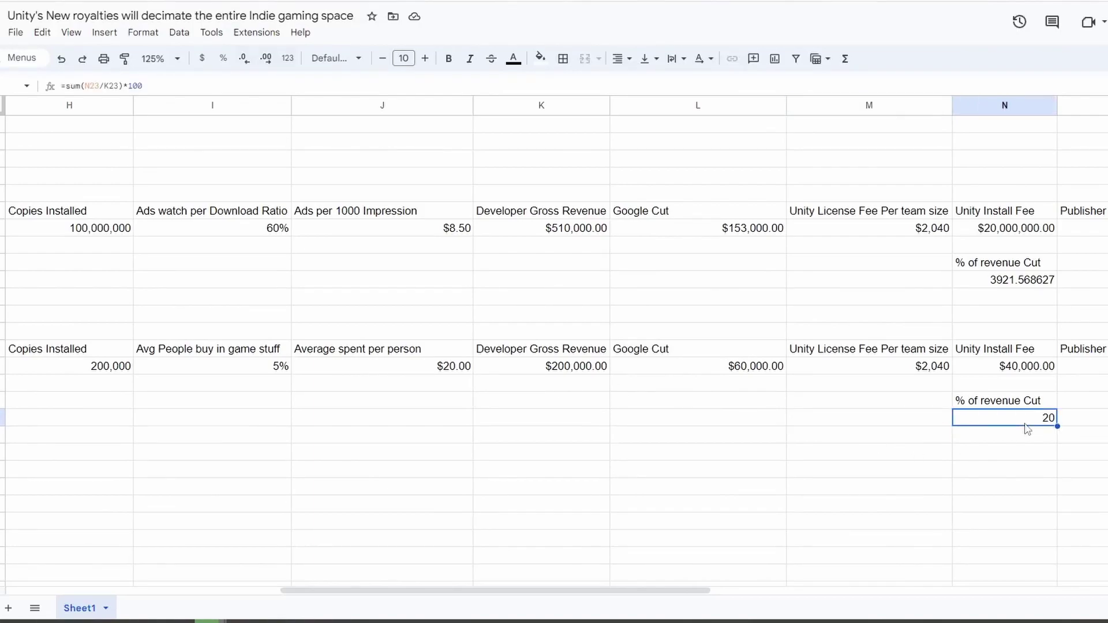
Set the MicroTransactions Games average spent per person to $80.00.
click(442, 369)
double_click(439, 364)
drag(439, 365, 486, 370)
text(80)
click(544, 420)
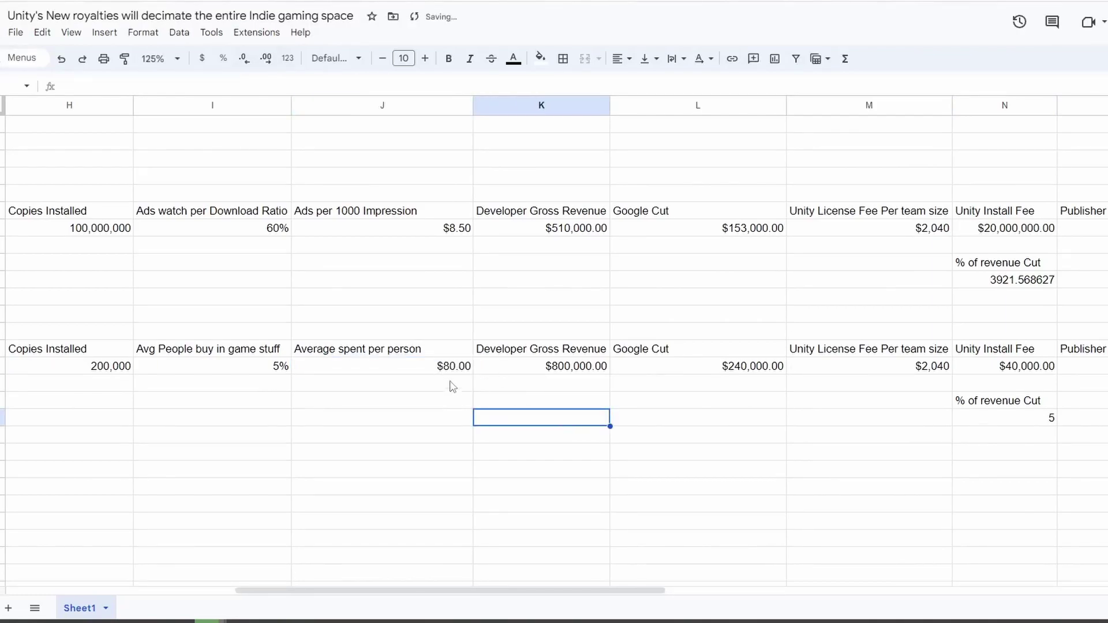